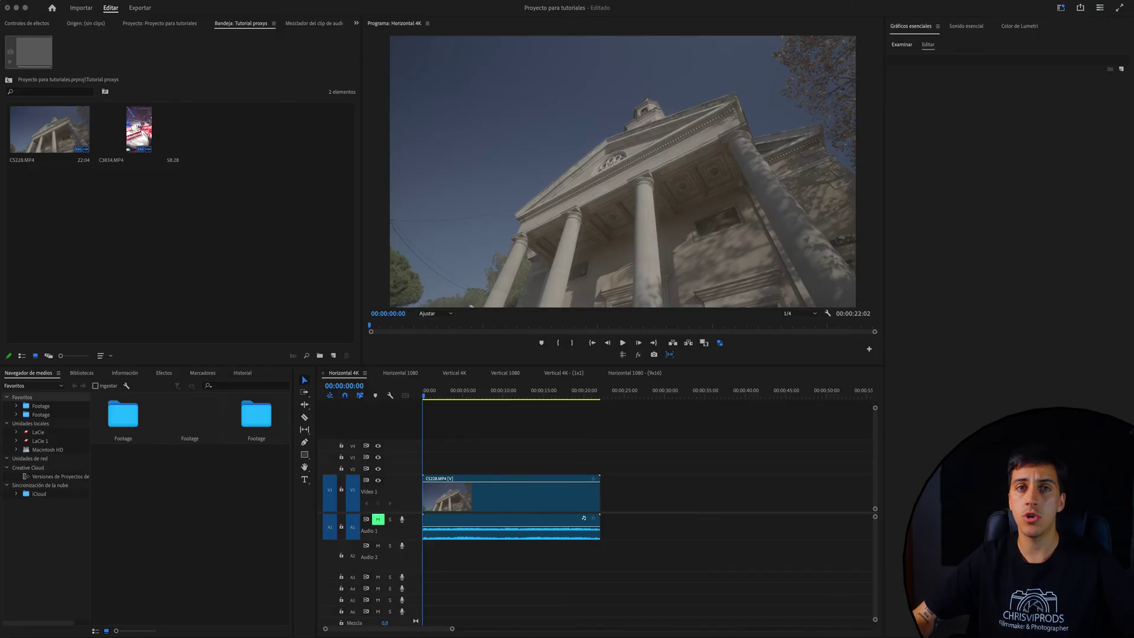
- Select the 3840 x 2160 clip C5228.MP4 in the Bandeja bin
{"action": "left_click", "coordinate": [190, 210]}
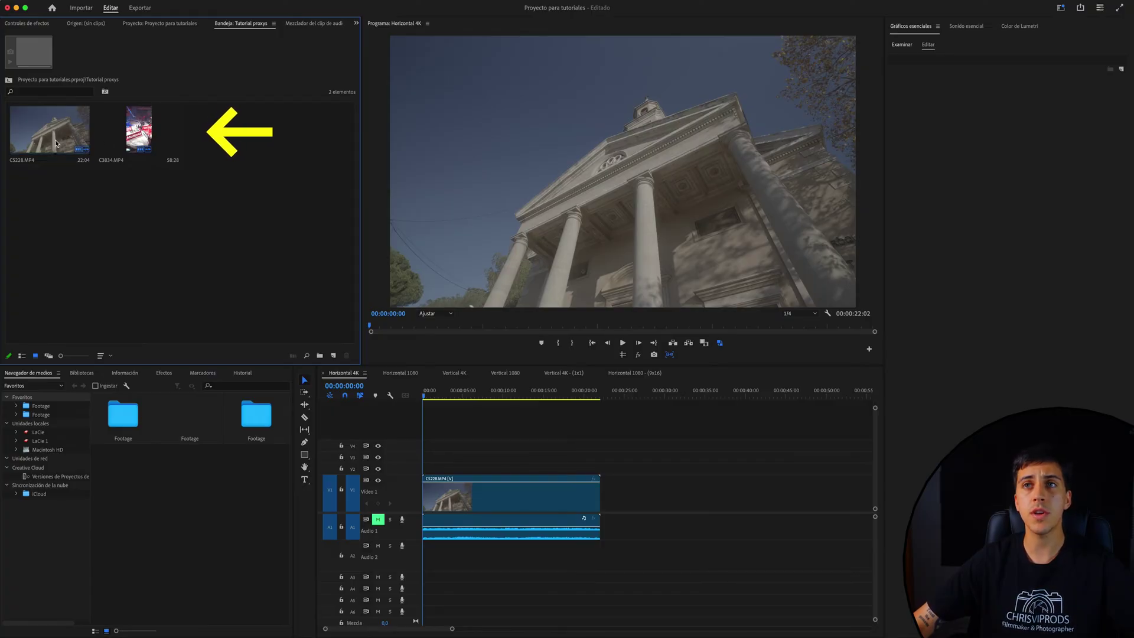
{"action": "left_click", "coordinate": [489, 456]}
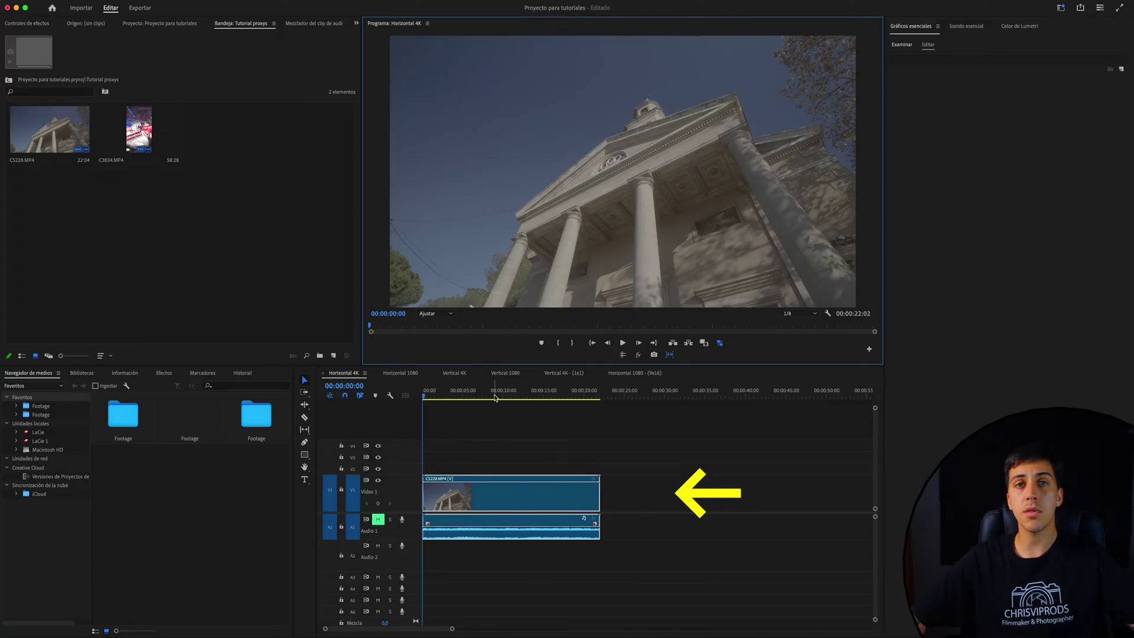
{"action": "left_click", "coordinate": [266, 247]}
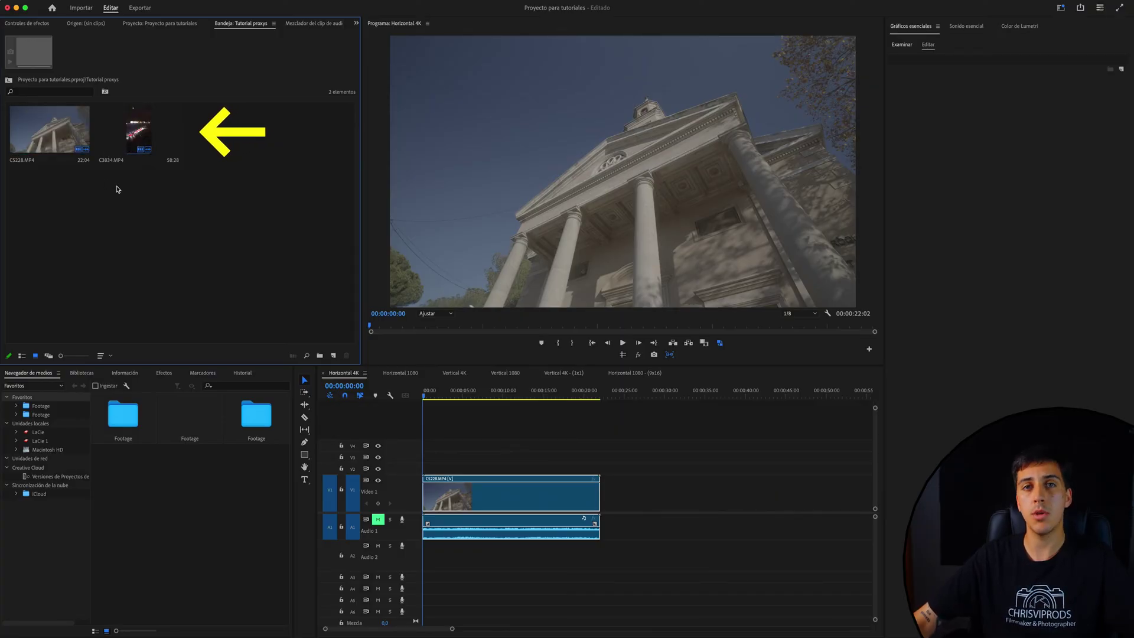
{"action": "left_click", "coordinate": [65, 128]}
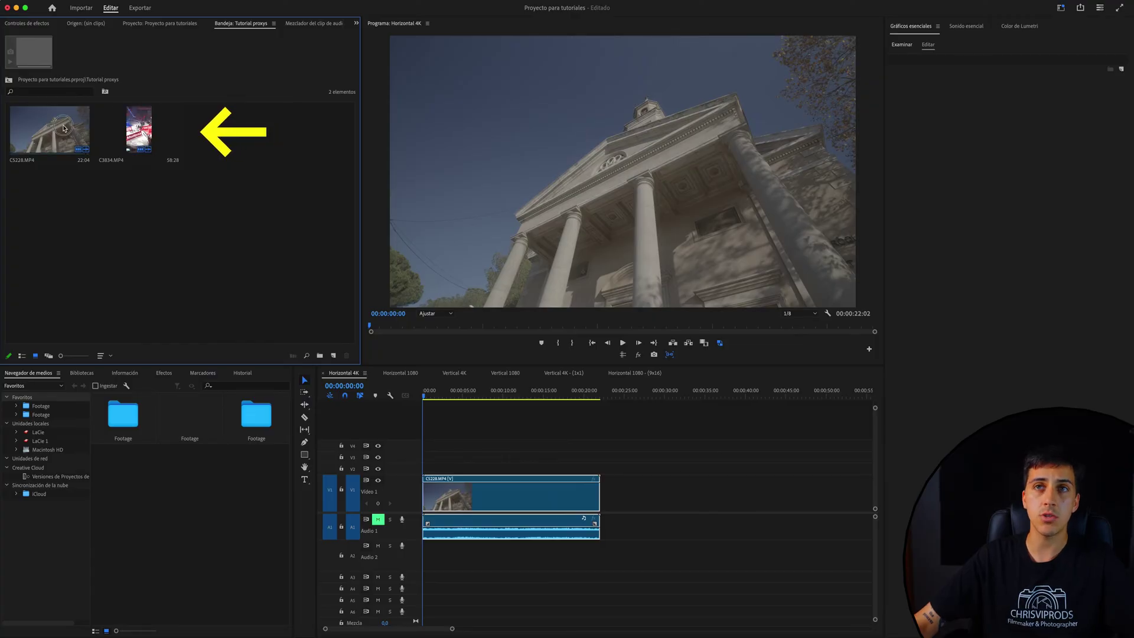
{"action": "left_click", "coordinate": [139, 130]}
{"action": "left_click", "coordinate": [139, 175]}
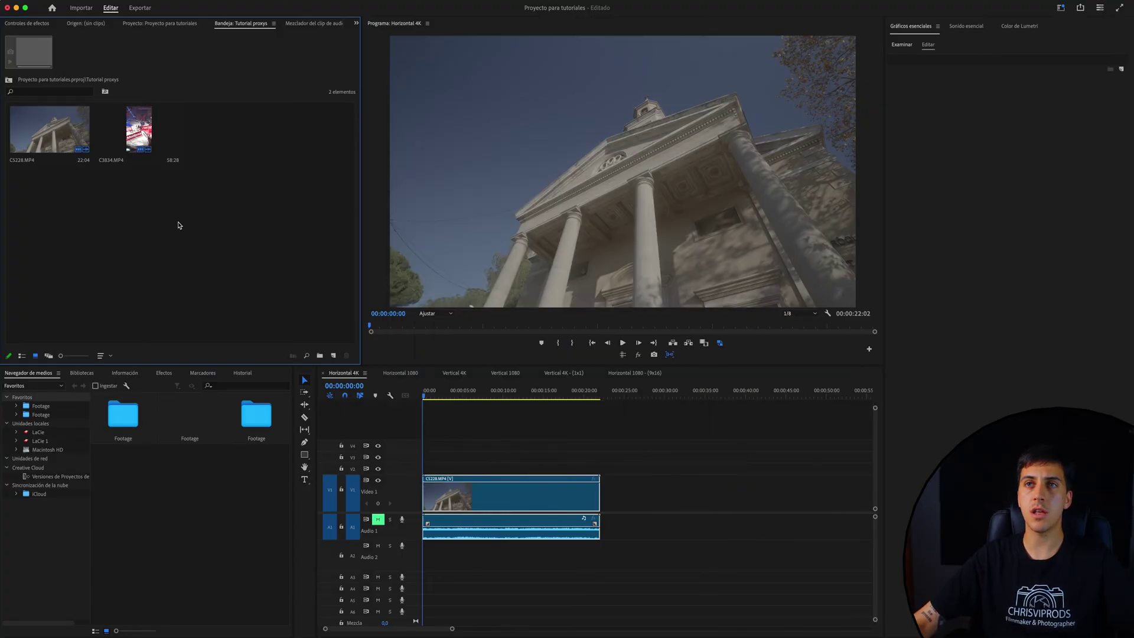
{"action": "left_click", "coordinate": [40, 135]}
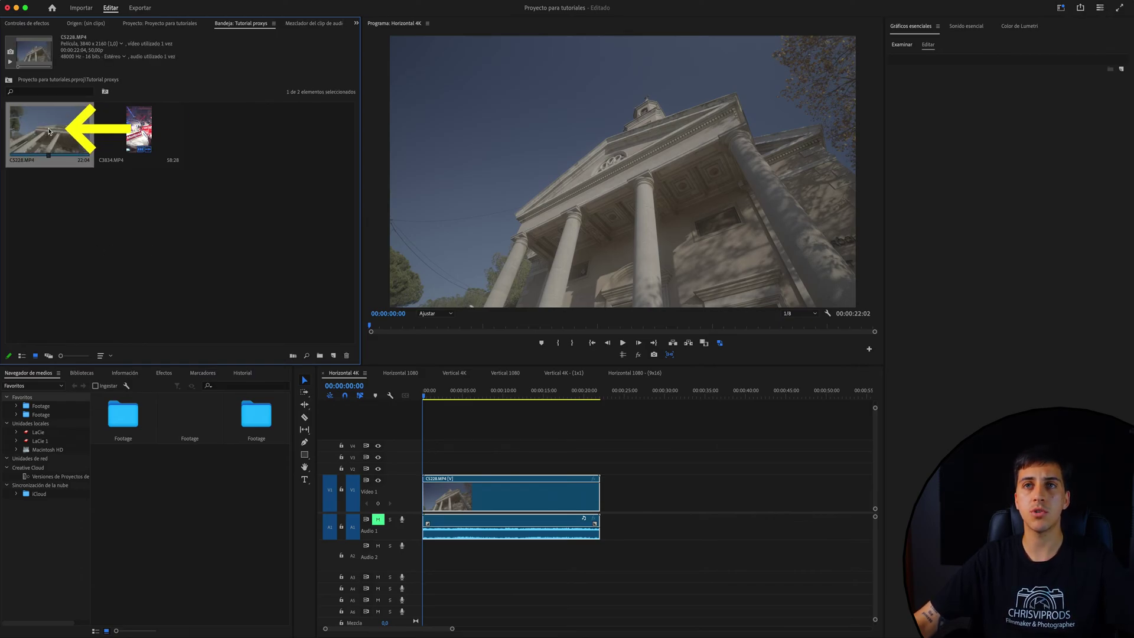
- Open the Crear proxys dialog from C5228.MP4's Proxy context menu
{"action": "right_click", "coordinate": [50, 130]}
{"action": "mouse_move", "coordinate": [129, 418]}
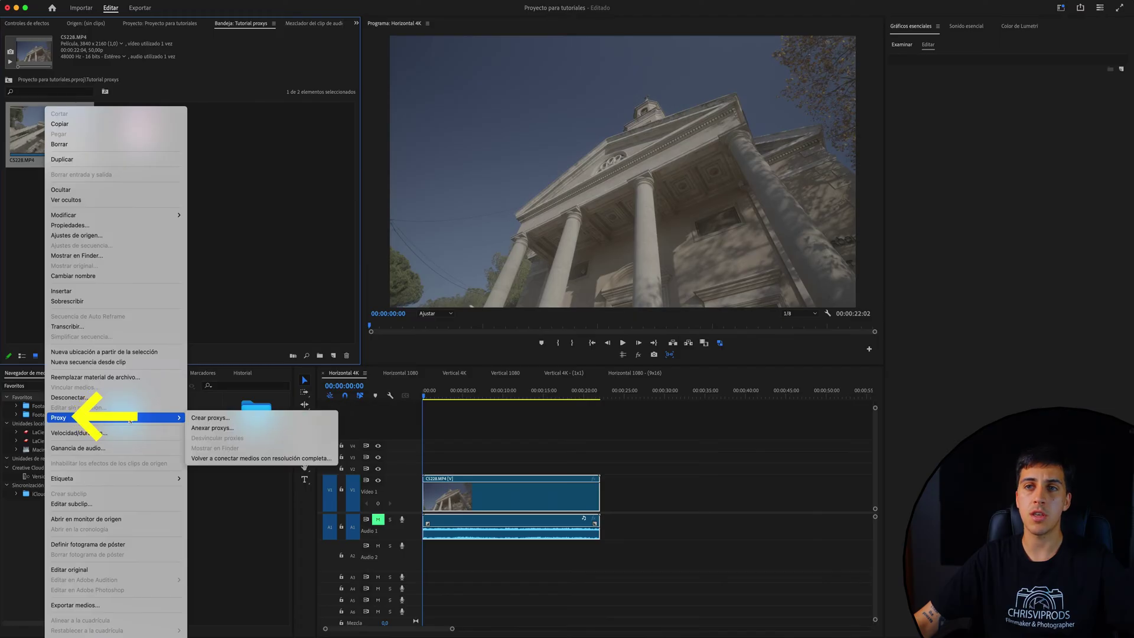
{"action": "left_click", "coordinate": [203, 419]}
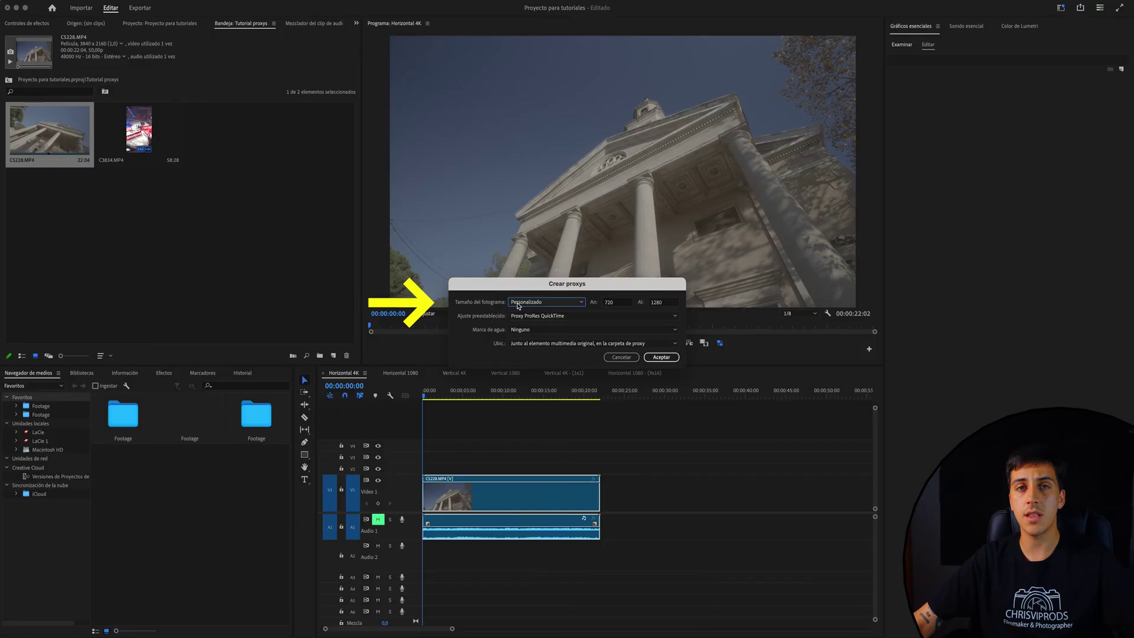
- Change Tamaño del fotograma to Mitad in Crear proxys, keeping Proxy ProRes QuickTime
{"action": "left_click", "coordinate": [518, 305]}
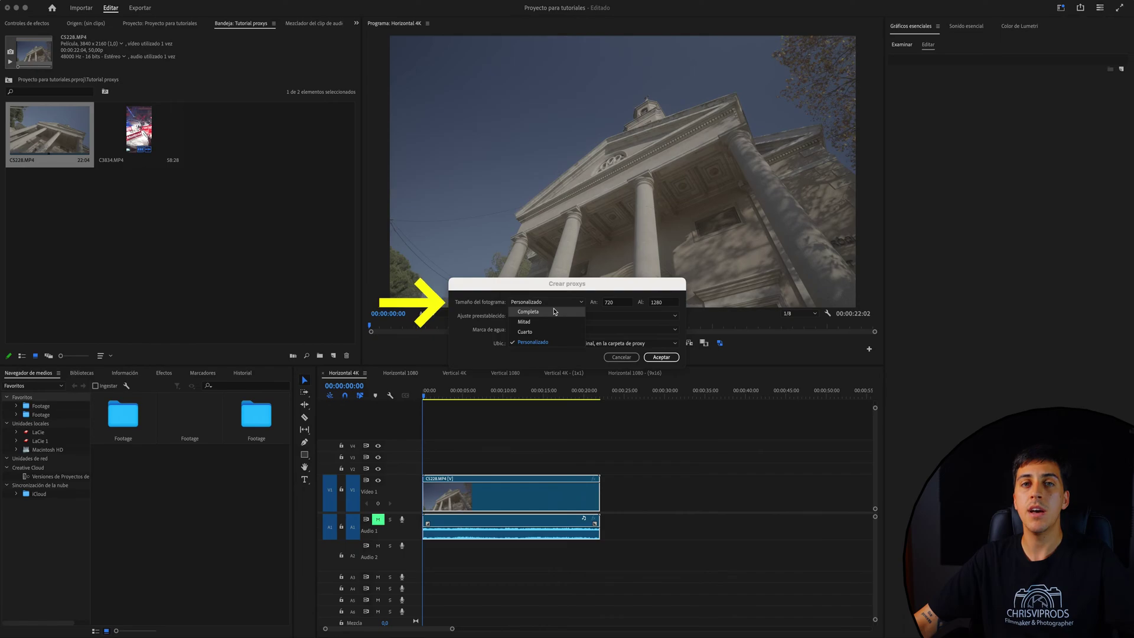
{"action": "left_click", "coordinate": [555, 322]}
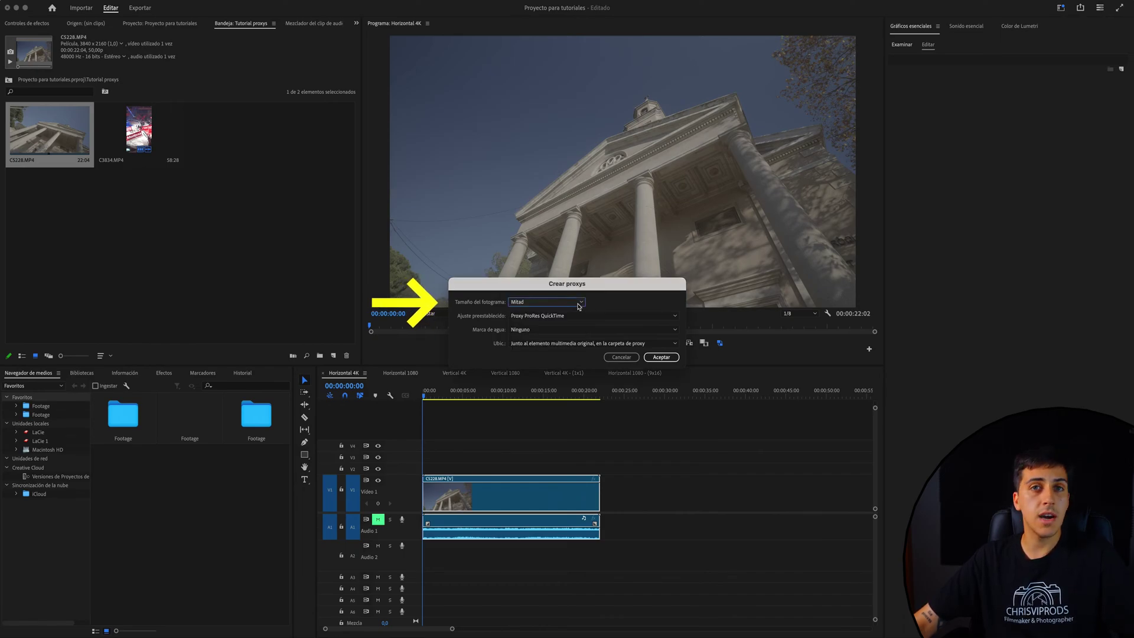
{"action": "left_click", "coordinate": [578, 307]}
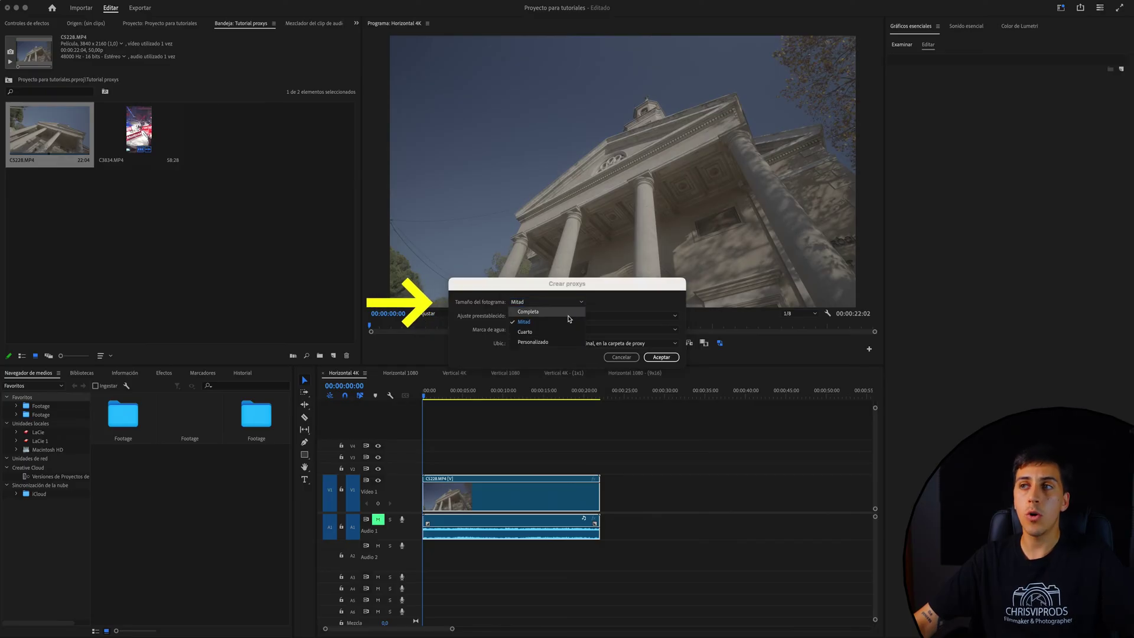
{"action": "left_click", "coordinate": [588, 303]}
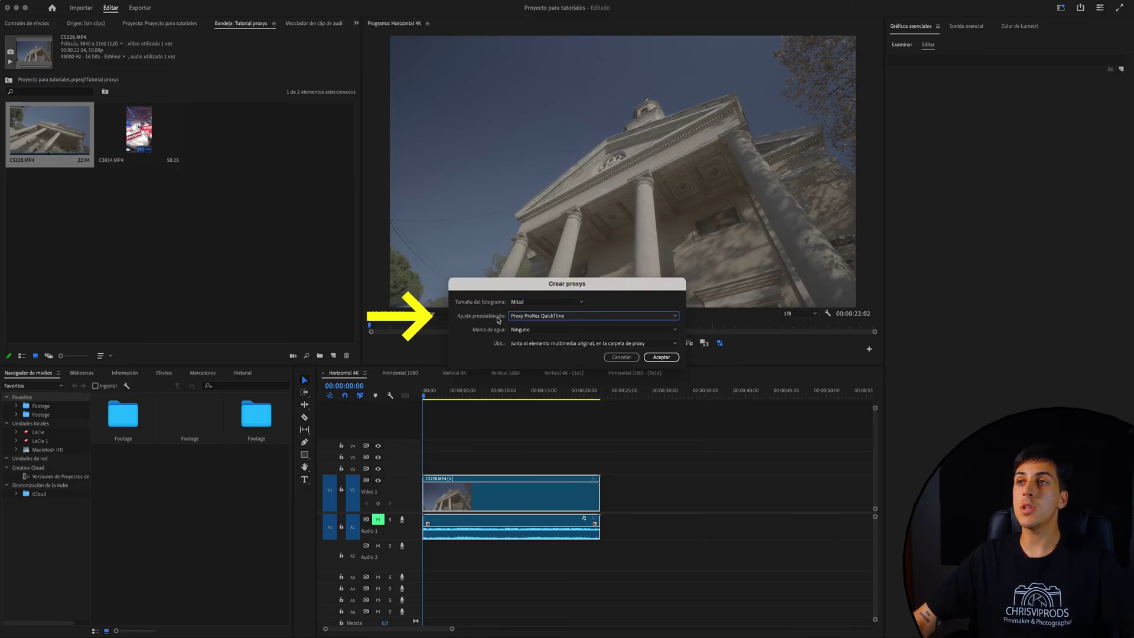
{"action": "left_click", "coordinate": [531, 318]}
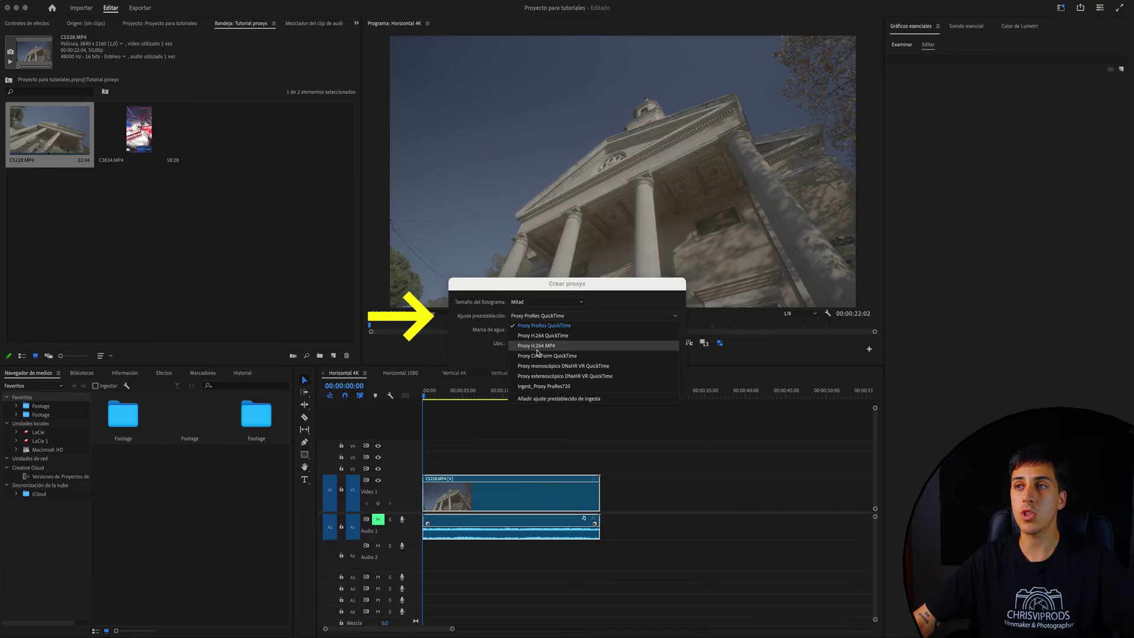
{"action": "left_click", "coordinate": [513, 329]}
{"action": "left_click", "coordinate": [514, 329]}
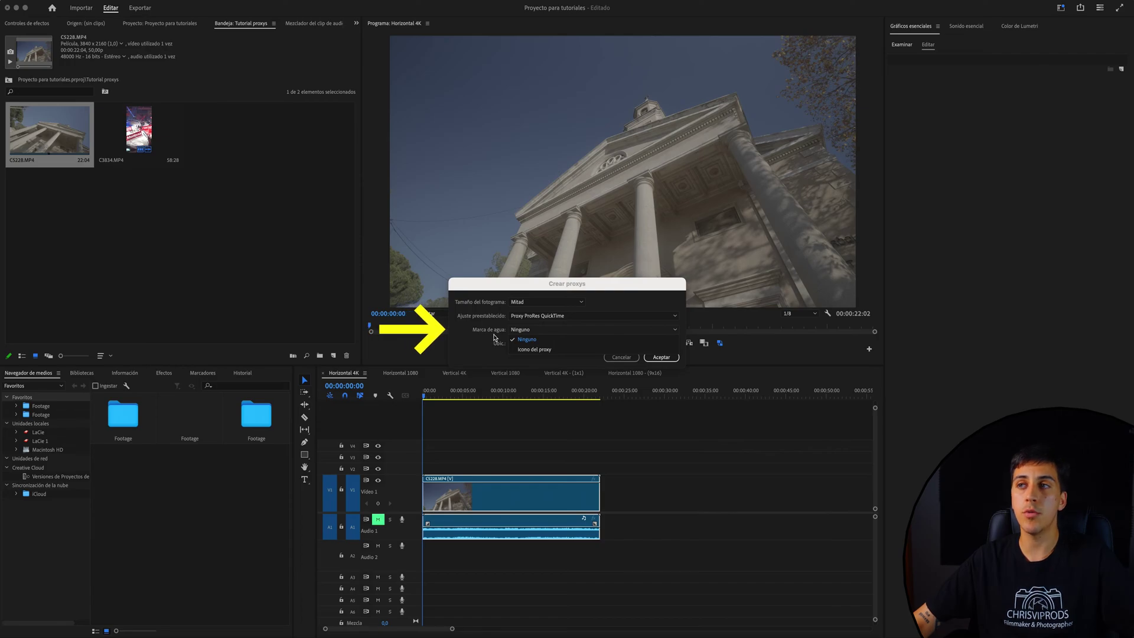
{"action": "left_click", "coordinate": [492, 336]}
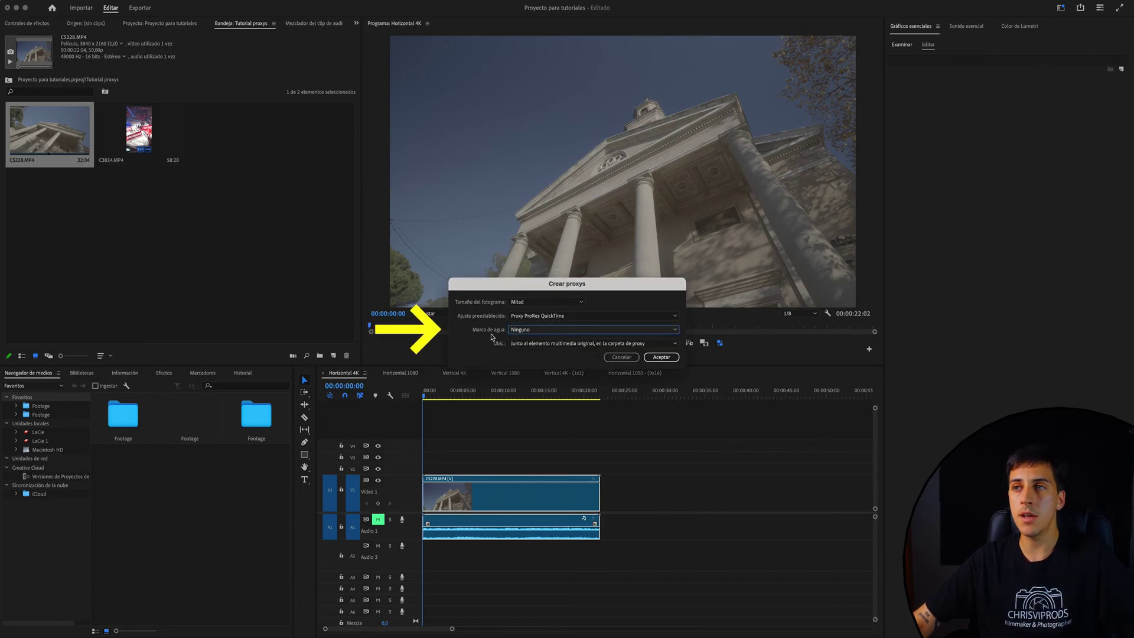
{"action": "left_click", "coordinate": [520, 344]}
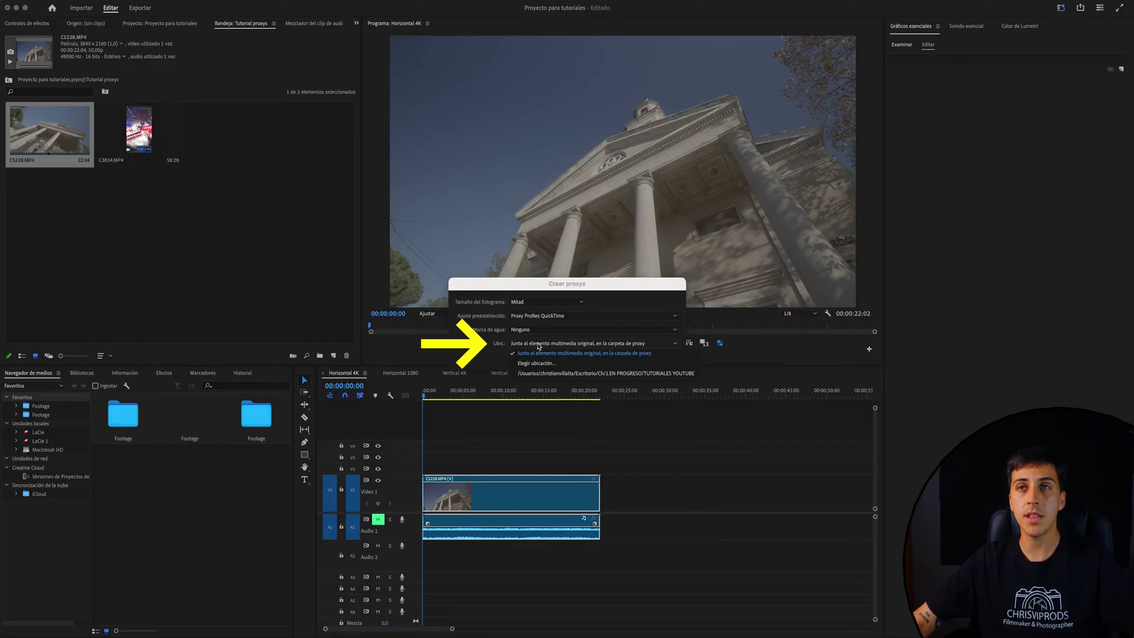
{"action": "left_click", "coordinate": [584, 353]}
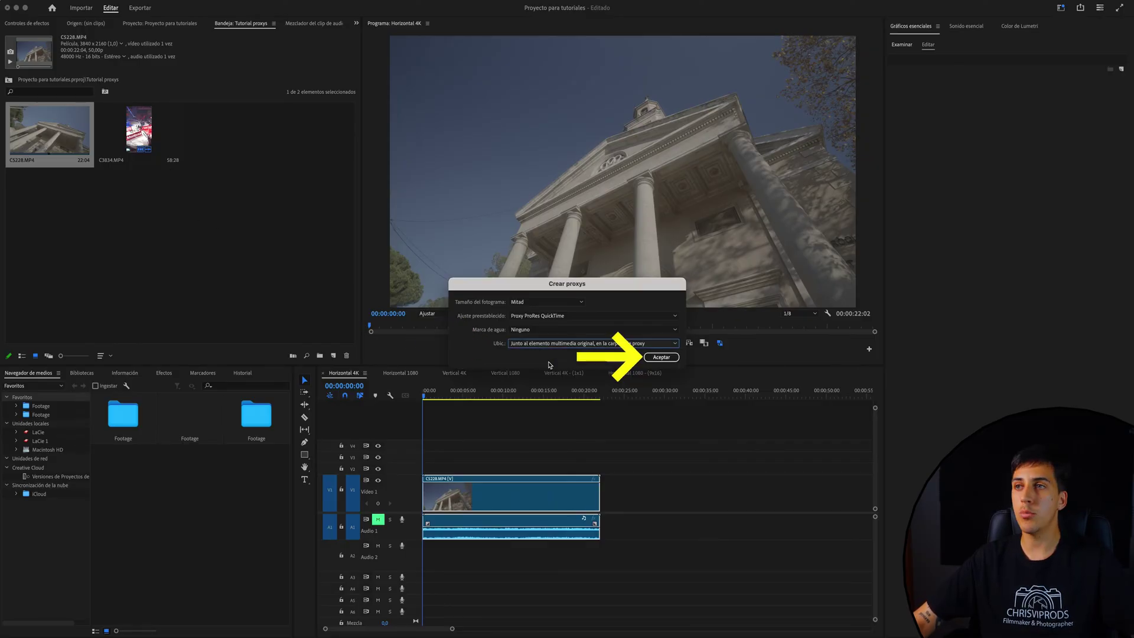
- Start the C5228 proxy encode, pause and resume it in Media Encoder, then return to Premiere
{"action": "left_click", "coordinate": [662, 357]}
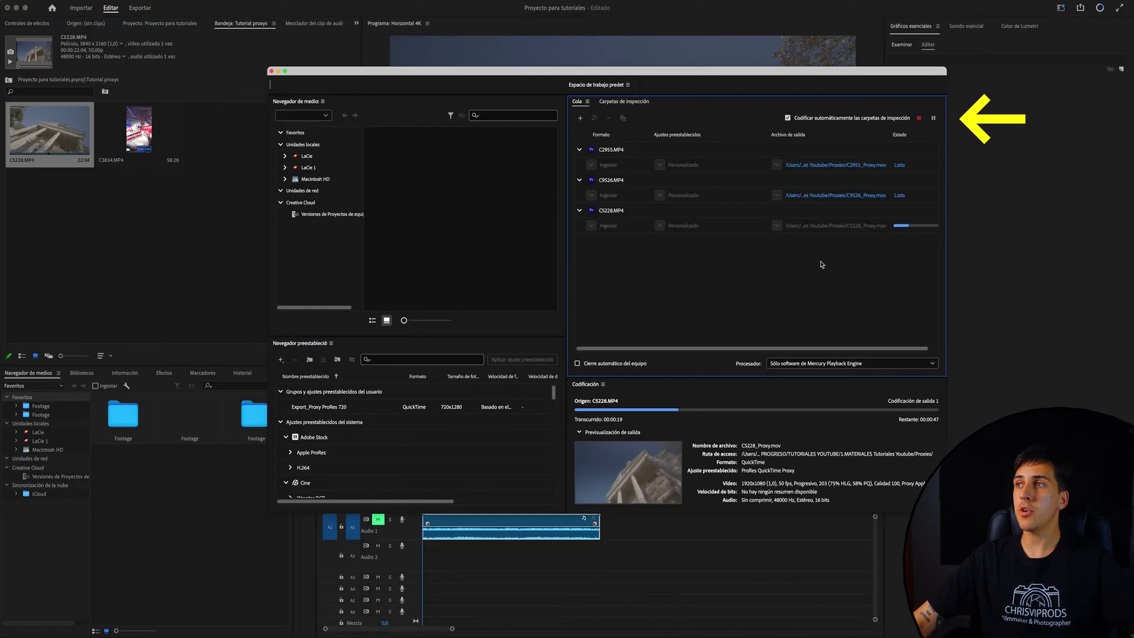
{"action": "left_click", "coordinate": [934, 119]}
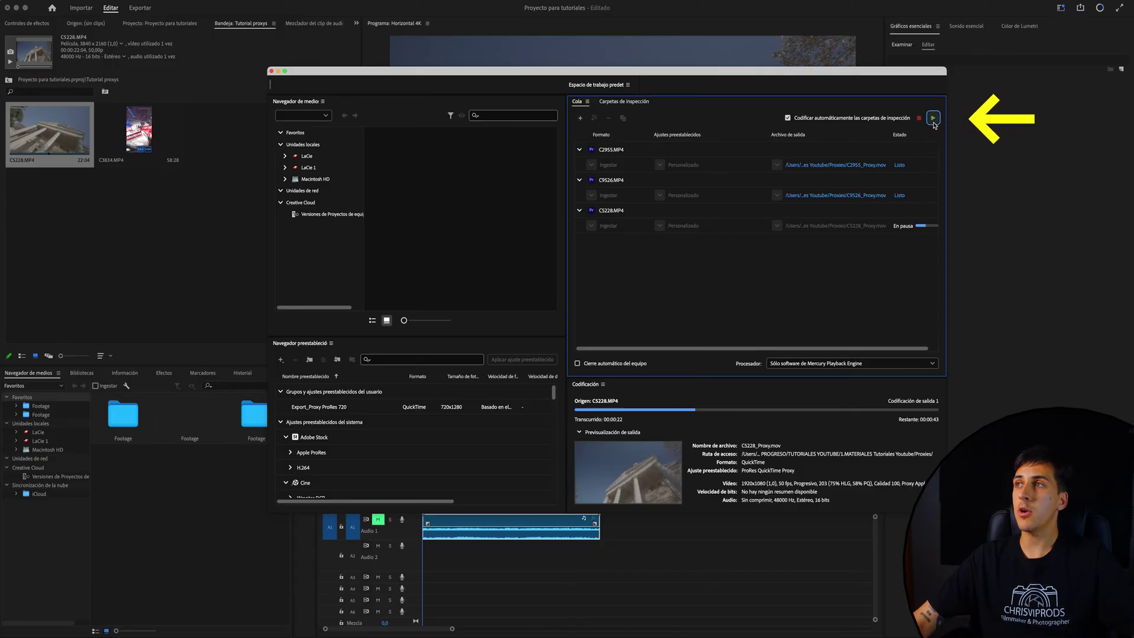
{"action": "left_click", "coordinate": [933, 119]}
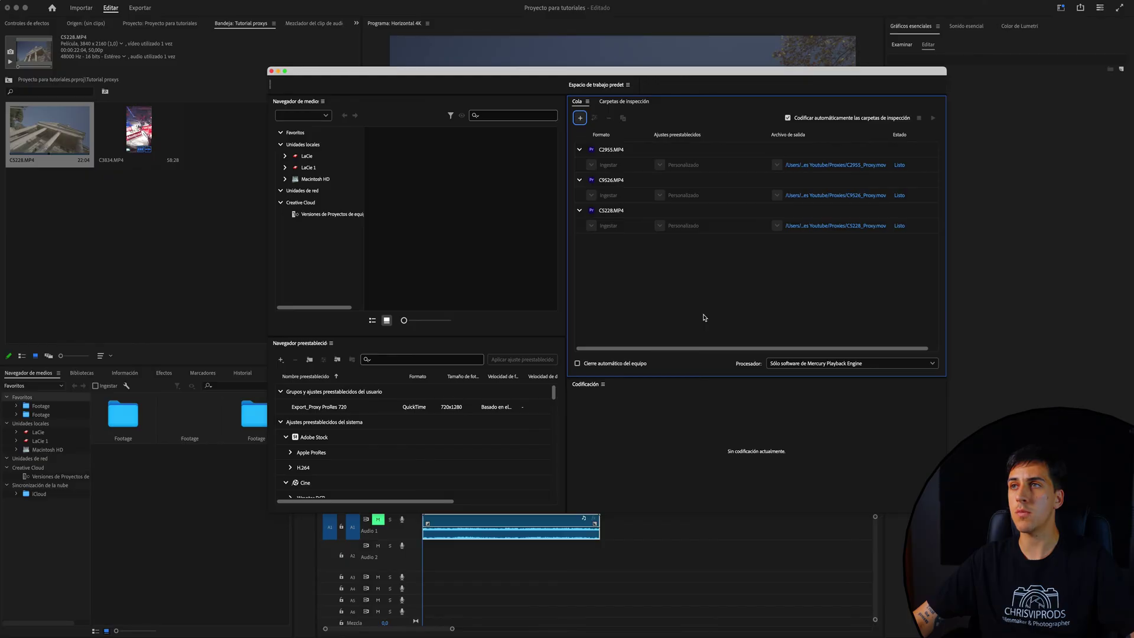
{"action": "left_click", "coordinate": [299, 260]}
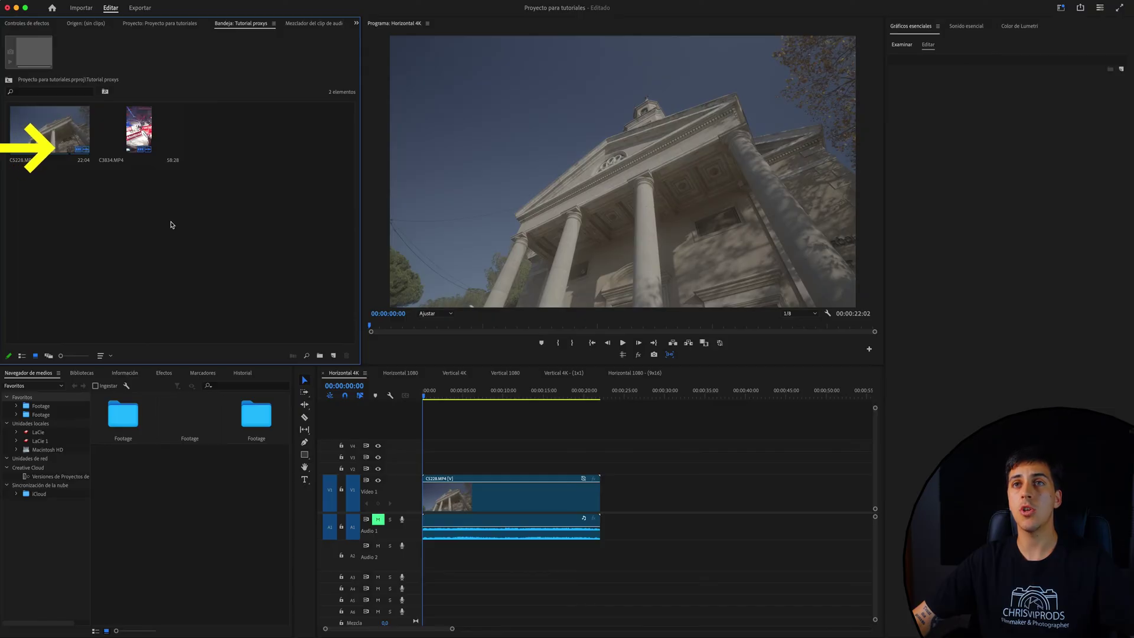
- Check that C5228_Proxy.mov is attached to C5228.MP4, then play the Horizontal 4K sequence
{"action": "mouse_move", "coordinate": [69, 155]}
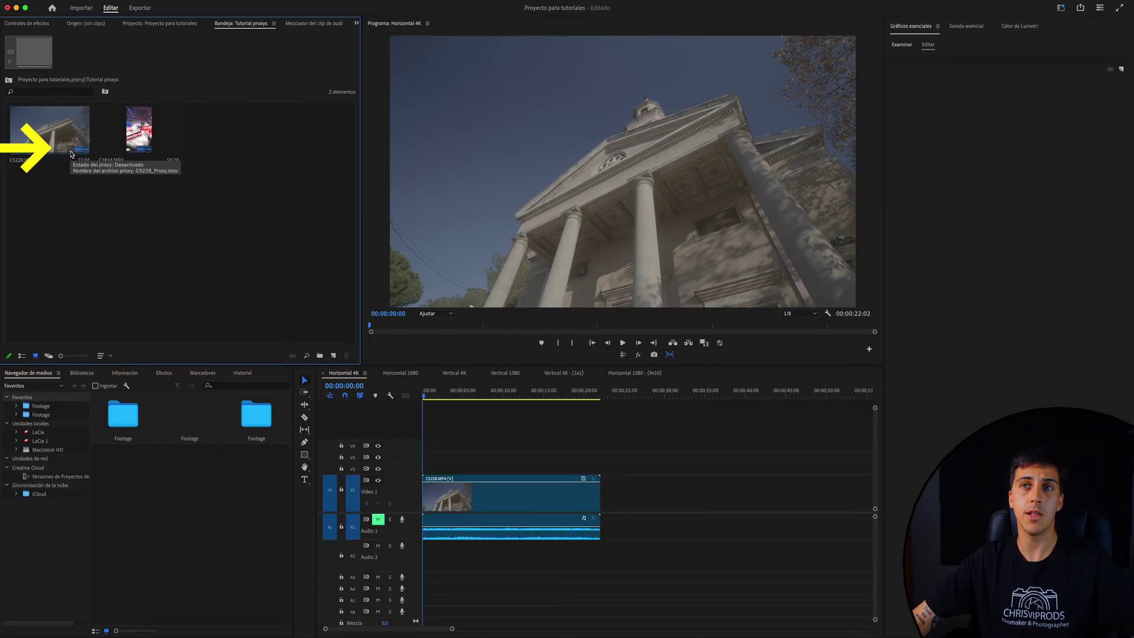
{"action": "left_click", "coordinate": [625, 348]}
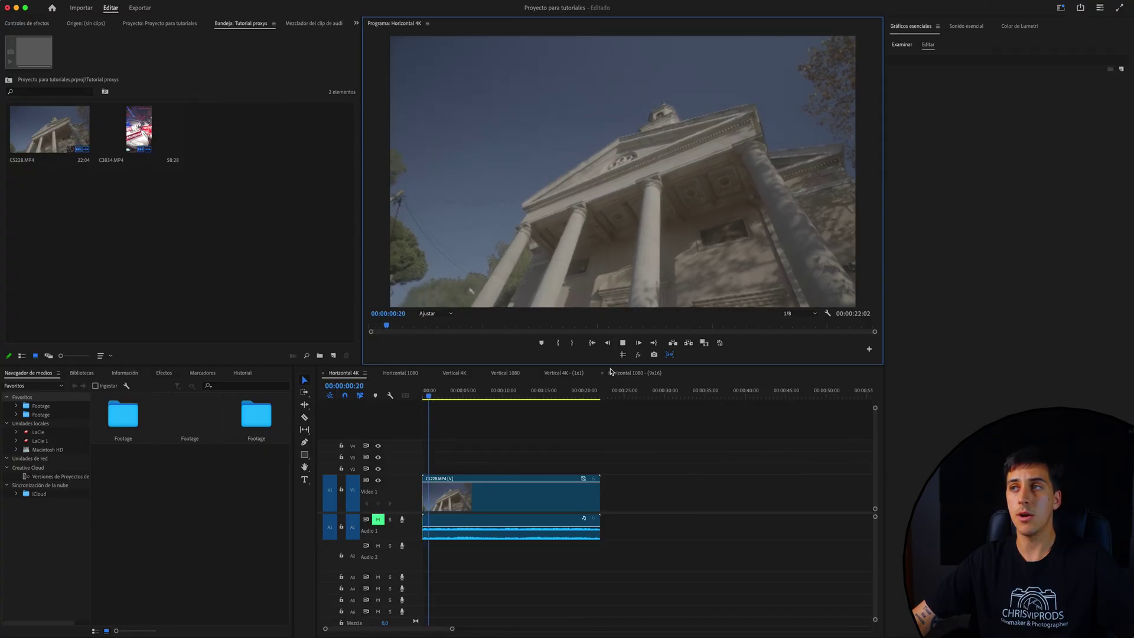
- Stop playback and add the Toggle Proxies button to the Program monitor's playback controls
{"action": "left_click", "coordinate": [623, 343]}
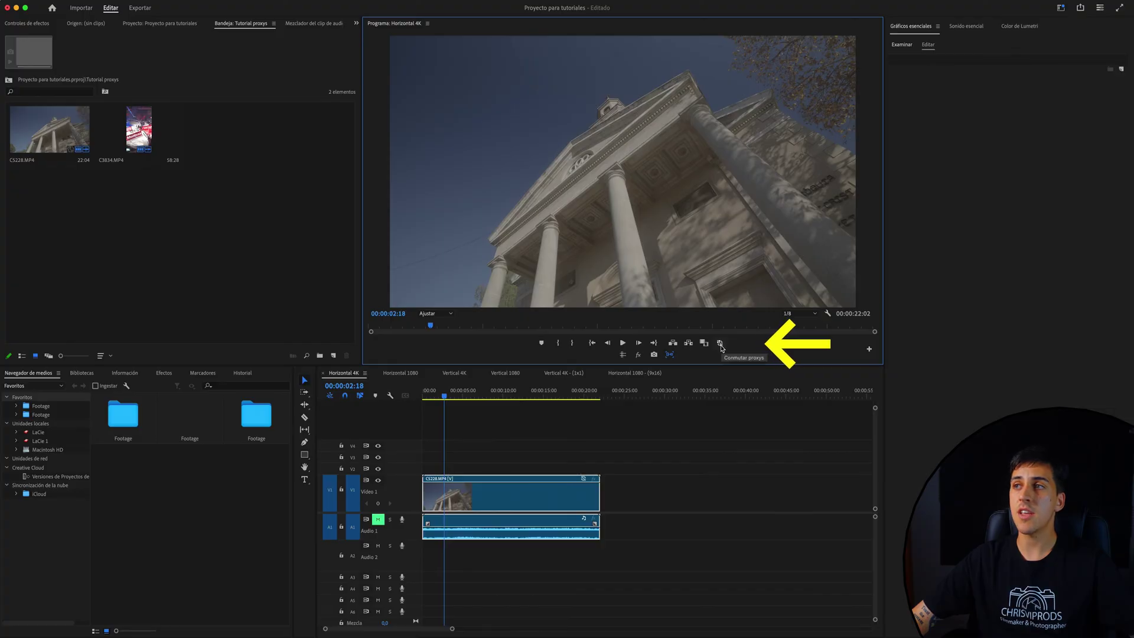
{"action": "left_click", "coordinate": [720, 344]}
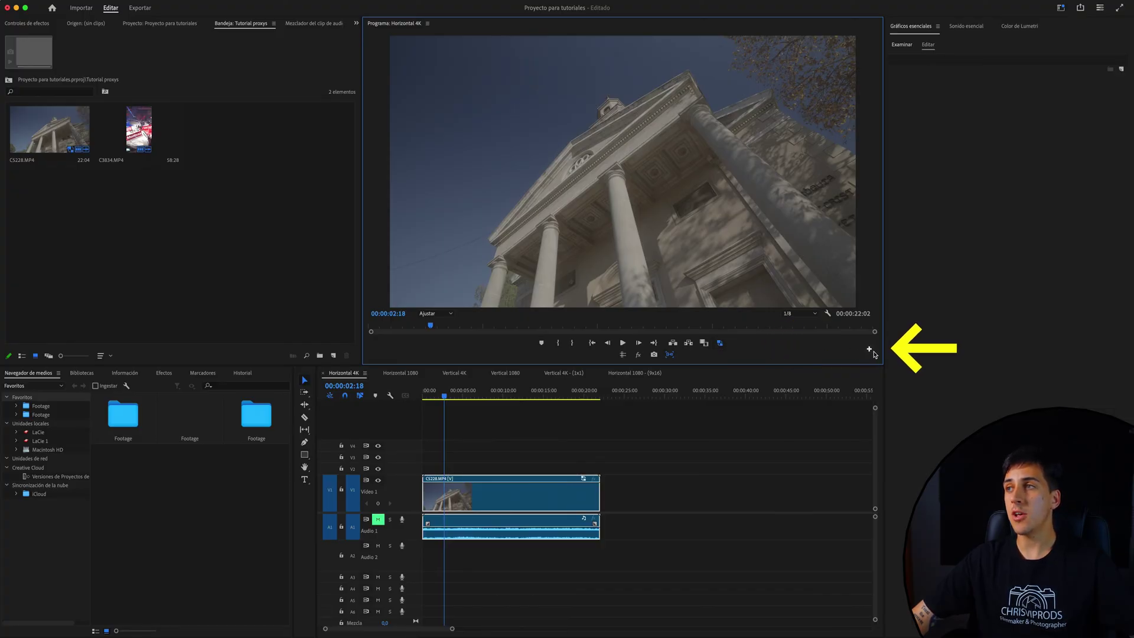
{"action": "left_click", "coordinate": [869, 349]}
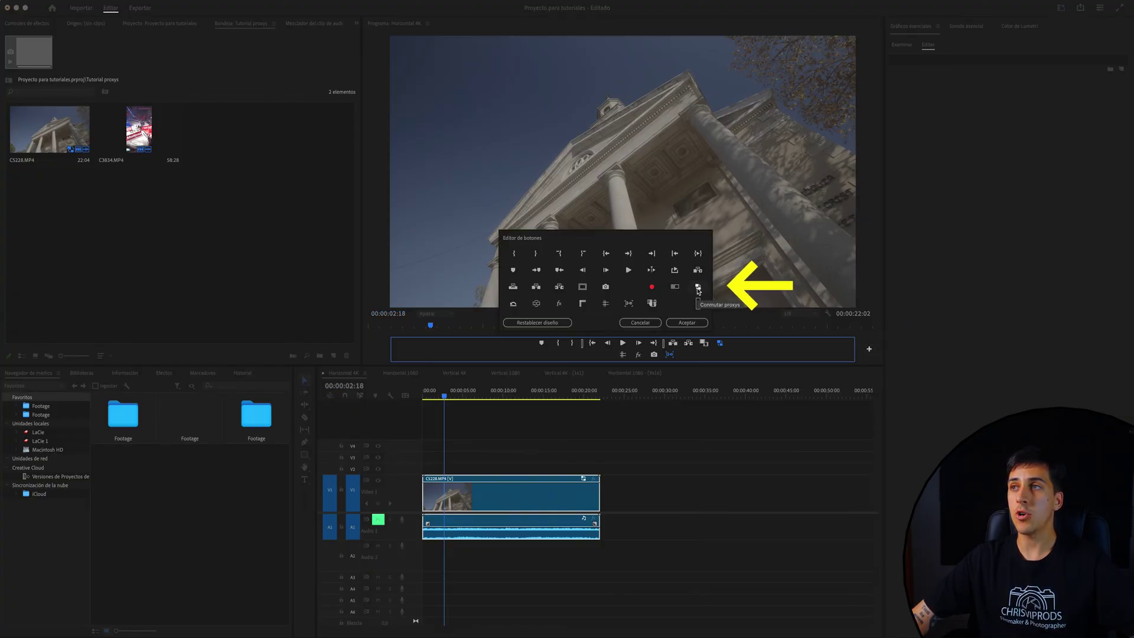
{"action": "mouse_move", "coordinate": [698, 290]}
{"action": "left_mouse_down"}
{"action": "mouse_move", "coordinate": [688, 353]}
{"action": "mouse_move", "coordinate": [678, 352]}
{"action": "left_mouse_up"}
{"action": "key", "text": "Return"}
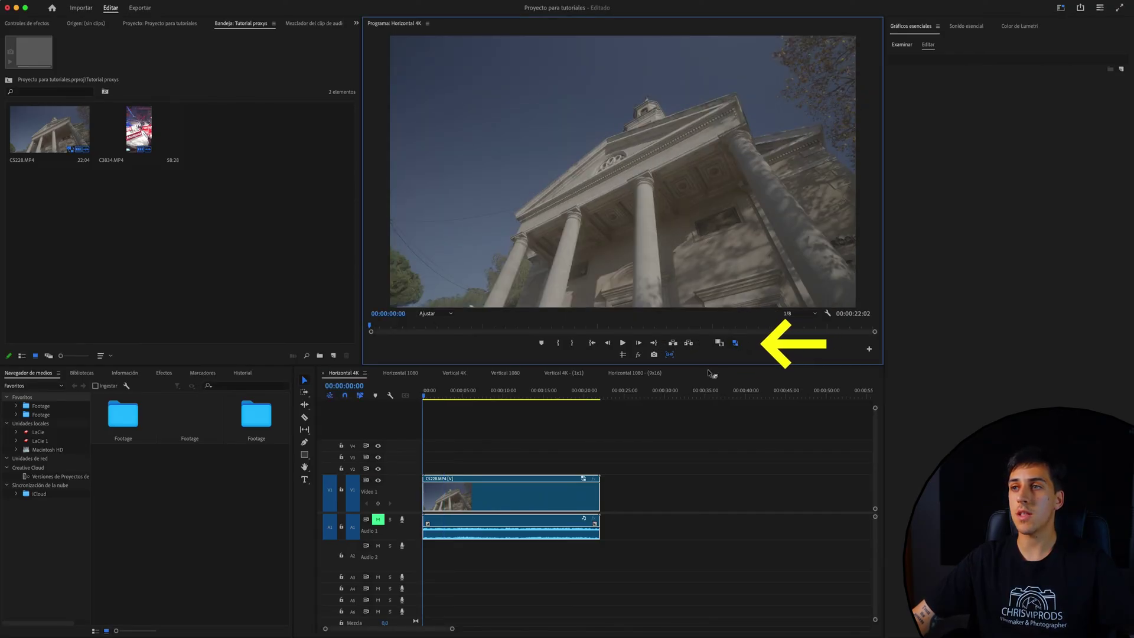
- At 00:00:18:16, toggle proxy playback off and on to compare, then open Exportar
{"action": "left_click", "coordinate": [573, 393]}
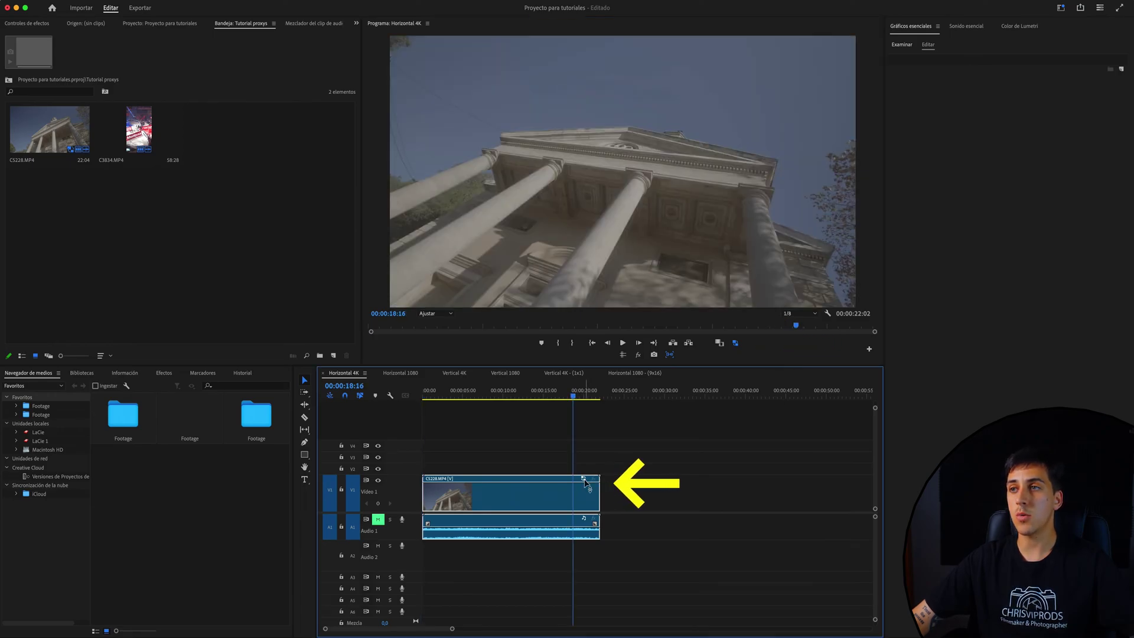
{"action": "left_click", "coordinate": [75, 163]}
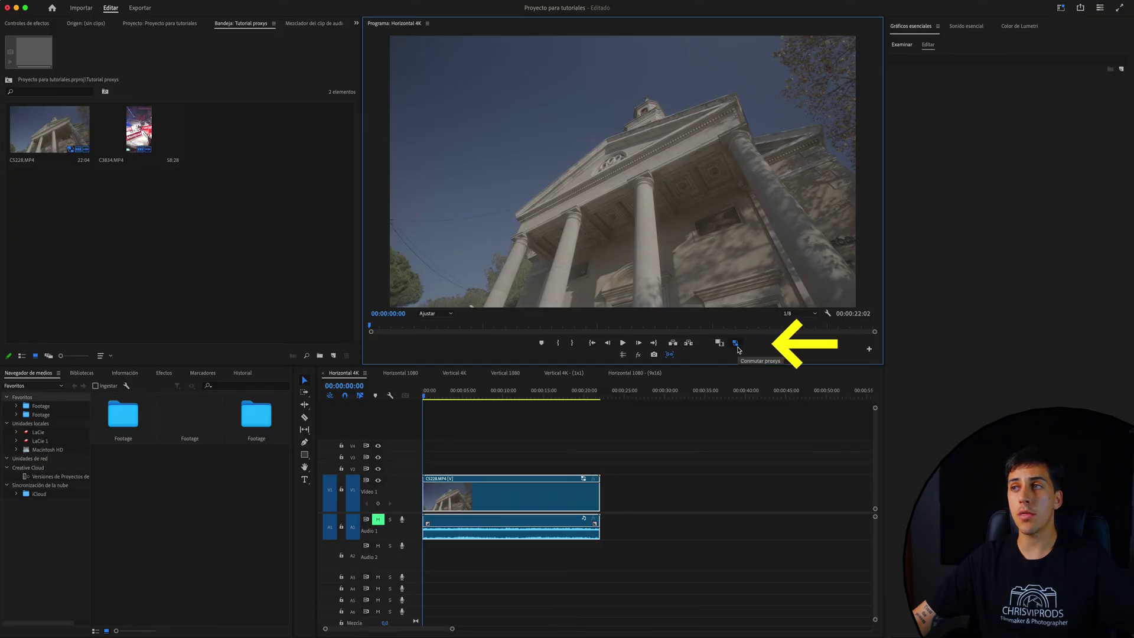
{"action": "left_click", "coordinate": [736, 345]}
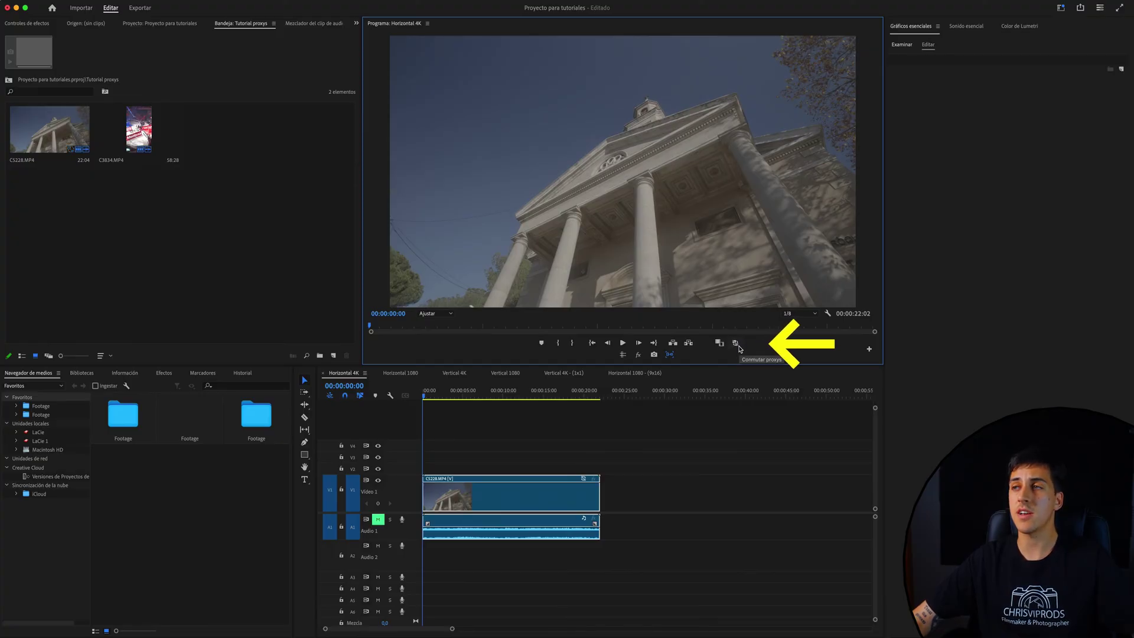
{"action": "left_click", "coordinate": [736, 345]}
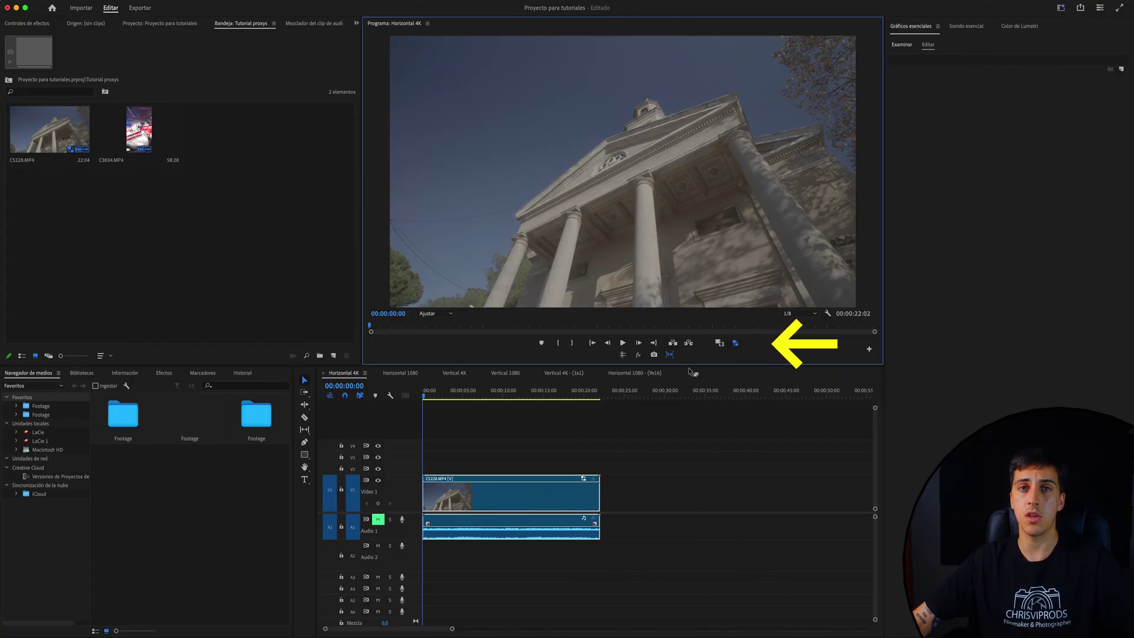
{"action": "left_click", "coordinate": [735, 344]}
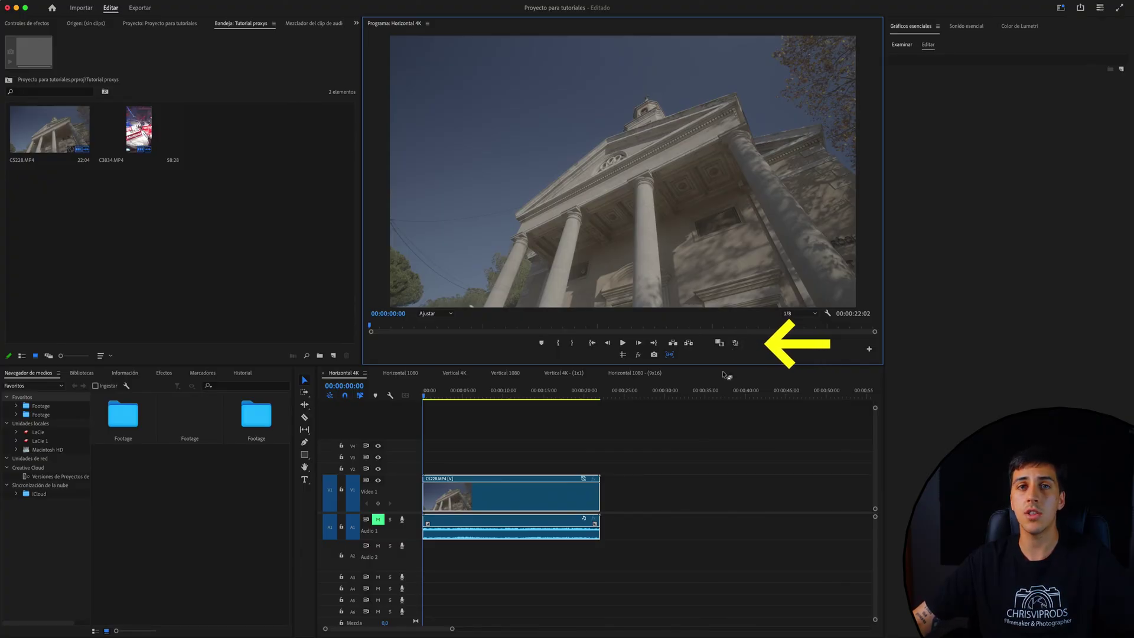
{"action": "left_click", "coordinate": [735, 343]}
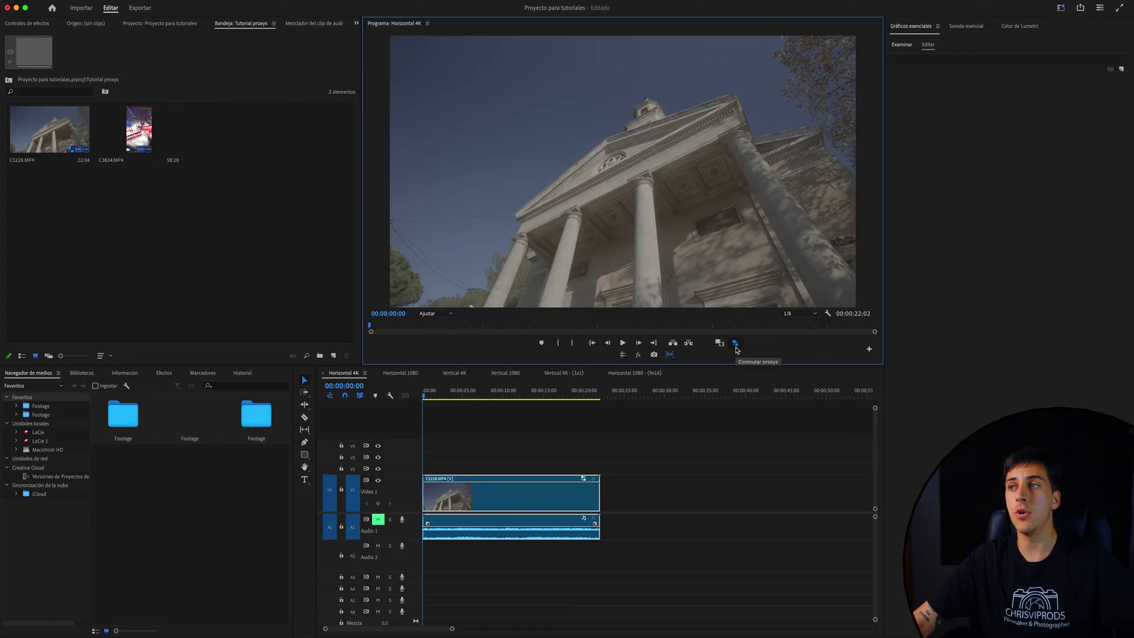
{"action": "left_click", "coordinate": [736, 346]}
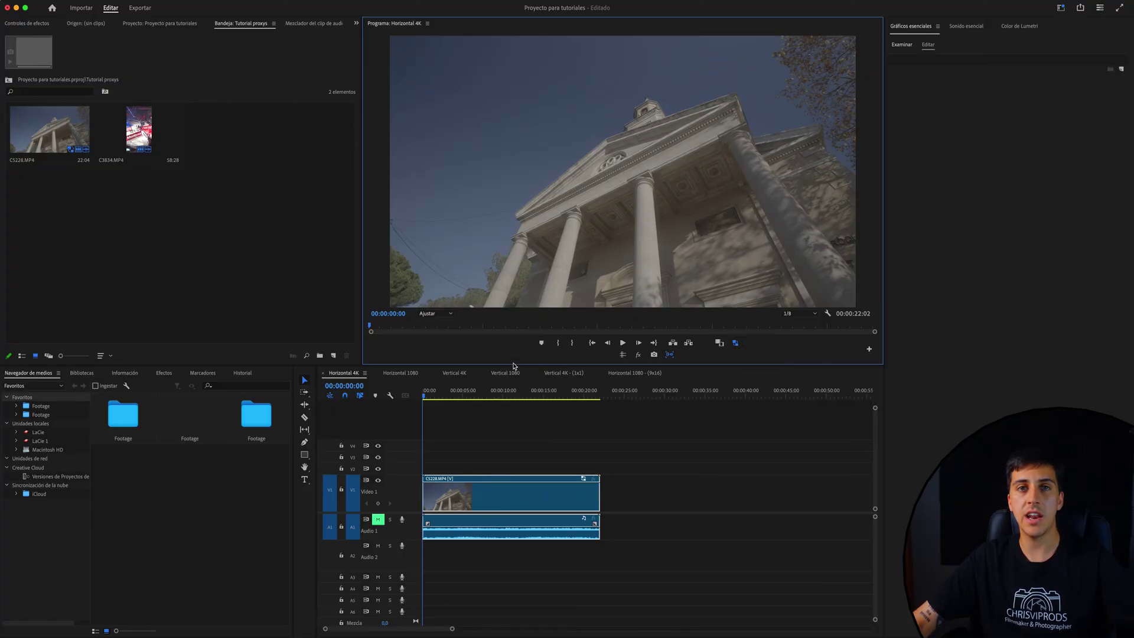
{"action": "left_click", "coordinate": [140, 7]}
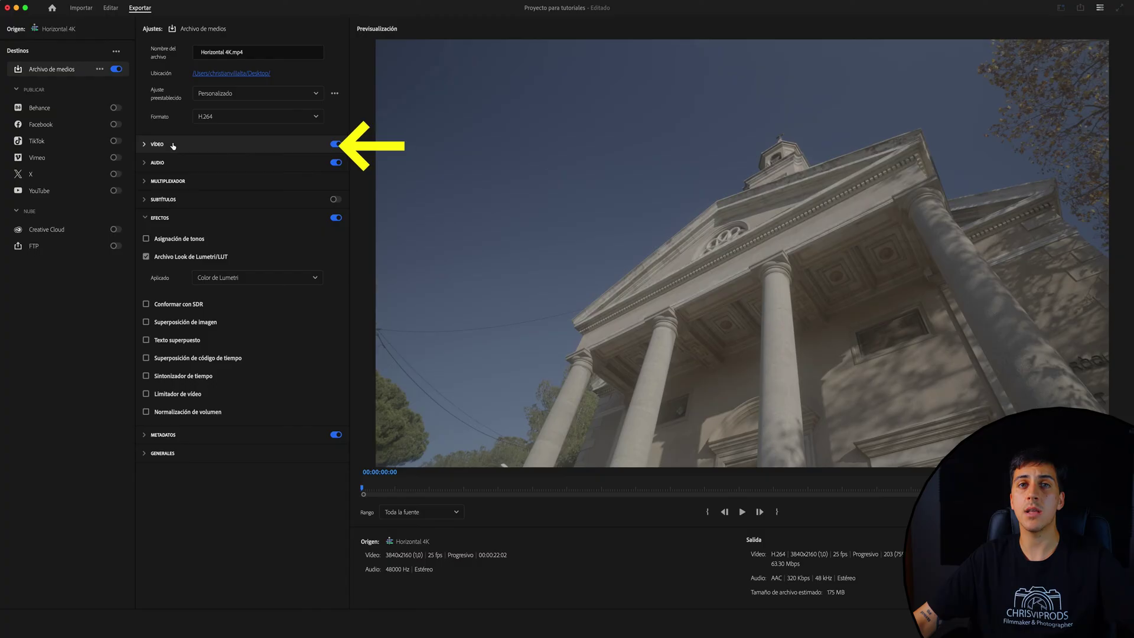
- Expand the VÍDEO section to review the export's video settings
{"action": "left_click", "coordinate": [170, 150]}
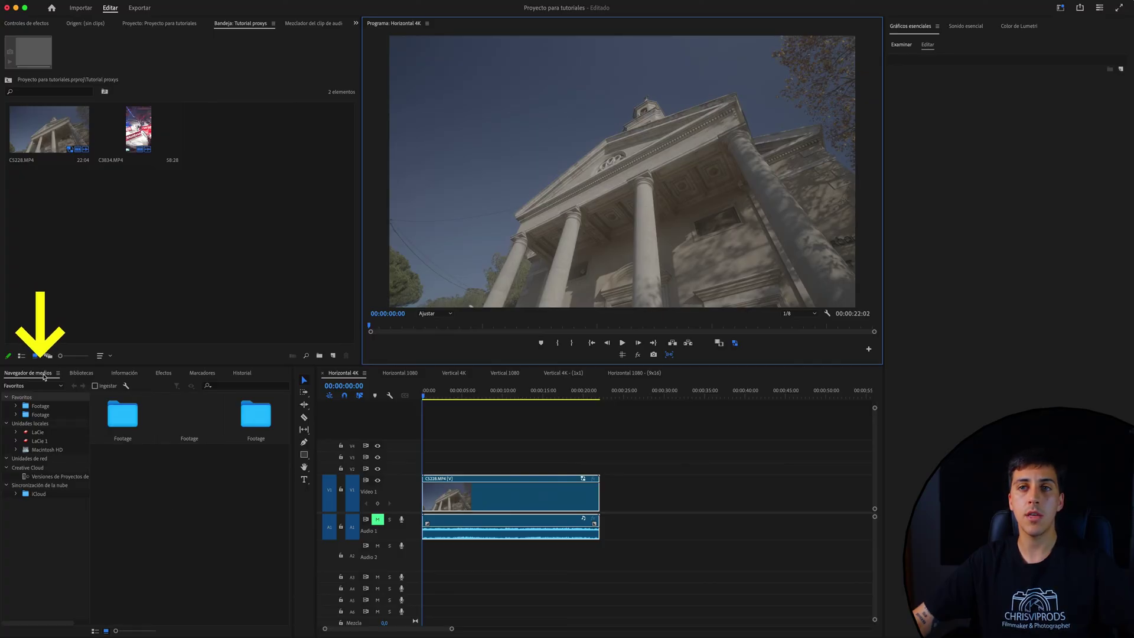
- Set ingest to Crear proxys at Mitad, Proxy ProRes QuickTime, stored with project, no watermark
{"action": "left_click", "coordinate": [126, 386]}
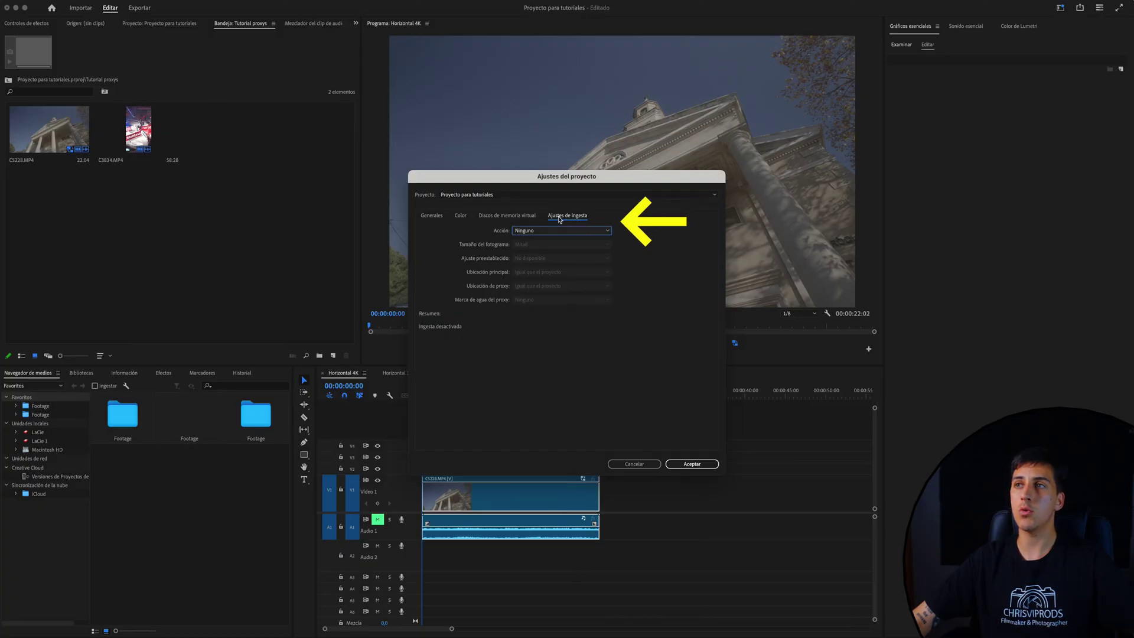
{"action": "left_click", "coordinate": [521, 232]}
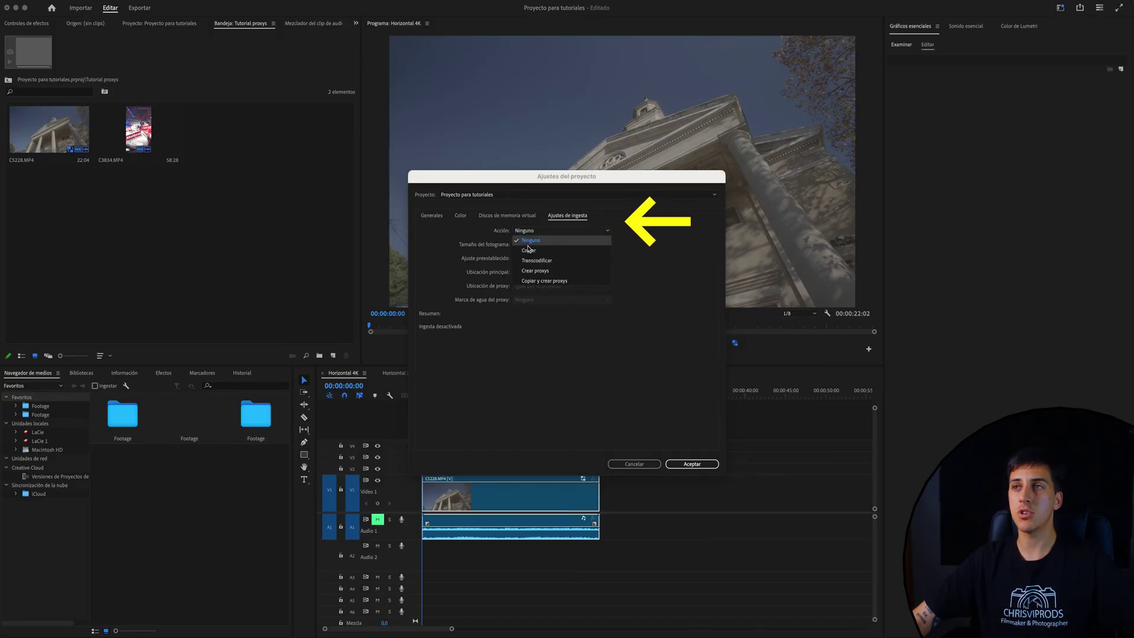
{"action": "left_click", "coordinate": [534, 270]}
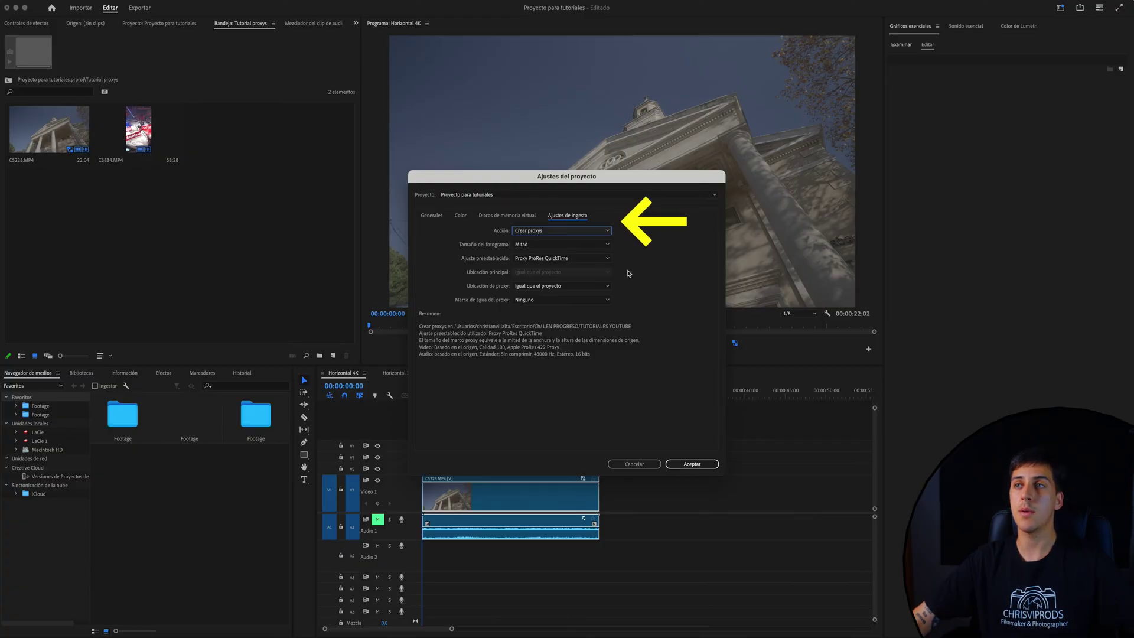
{"action": "left_click", "coordinate": [530, 244]}
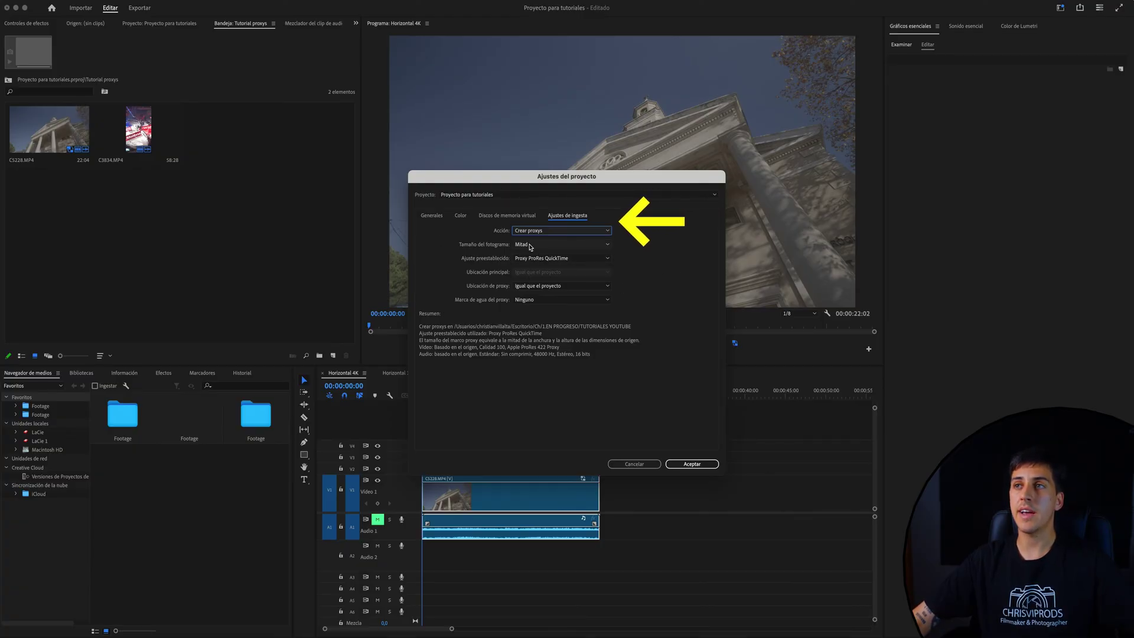
{"action": "left_click", "coordinate": [669, 260]}
{"action": "left_click", "coordinate": [549, 268]}
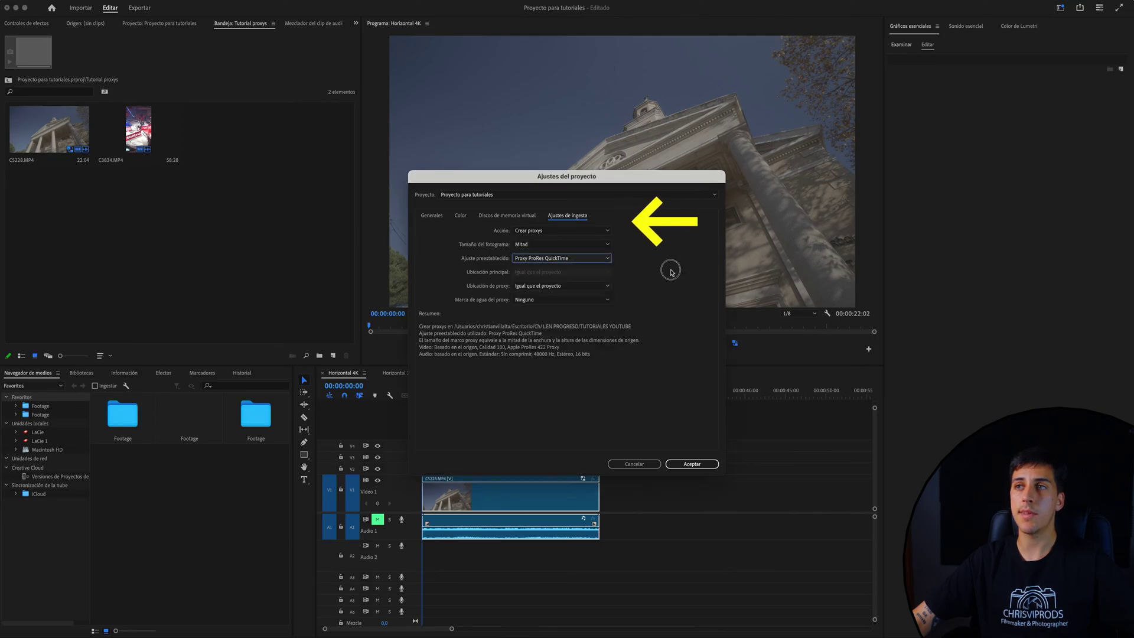
{"action": "left_click", "coordinate": [585, 286]}
{"action": "left_click", "coordinate": [659, 290]}
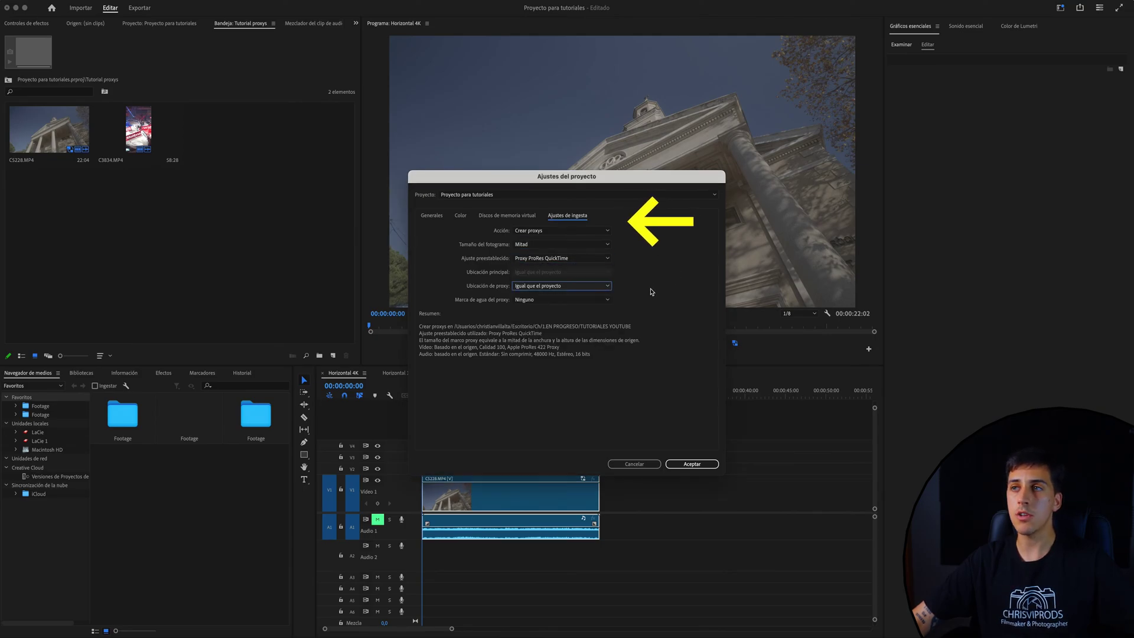
{"action": "left_click", "coordinate": [581, 299]}
{"action": "left_click", "coordinate": [647, 304]}
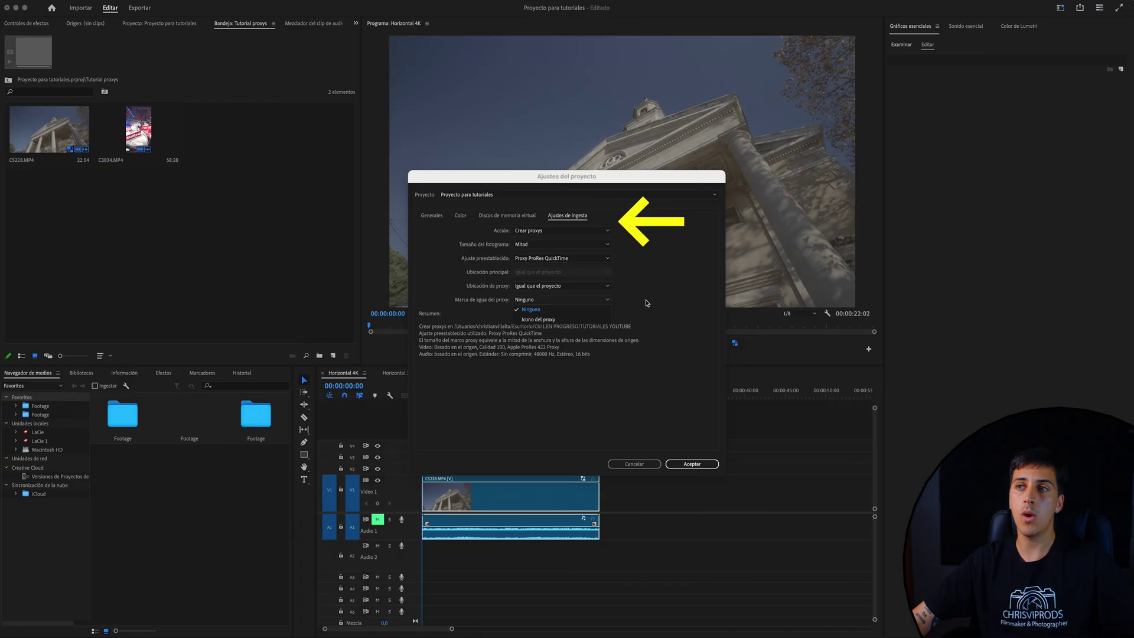
{"action": "left_click", "coordinate": [688, 464]}
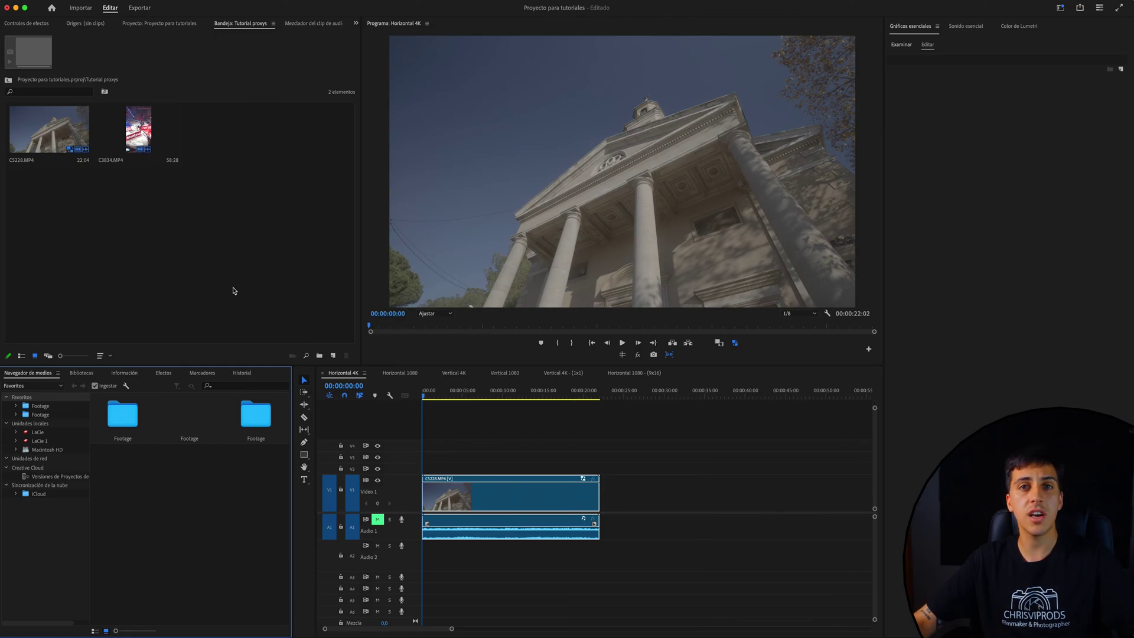
- Select C3834.MP4 in the bin and open its Crear proxys dialog
{"action": "left_click", "coordinate": [227, 244]}
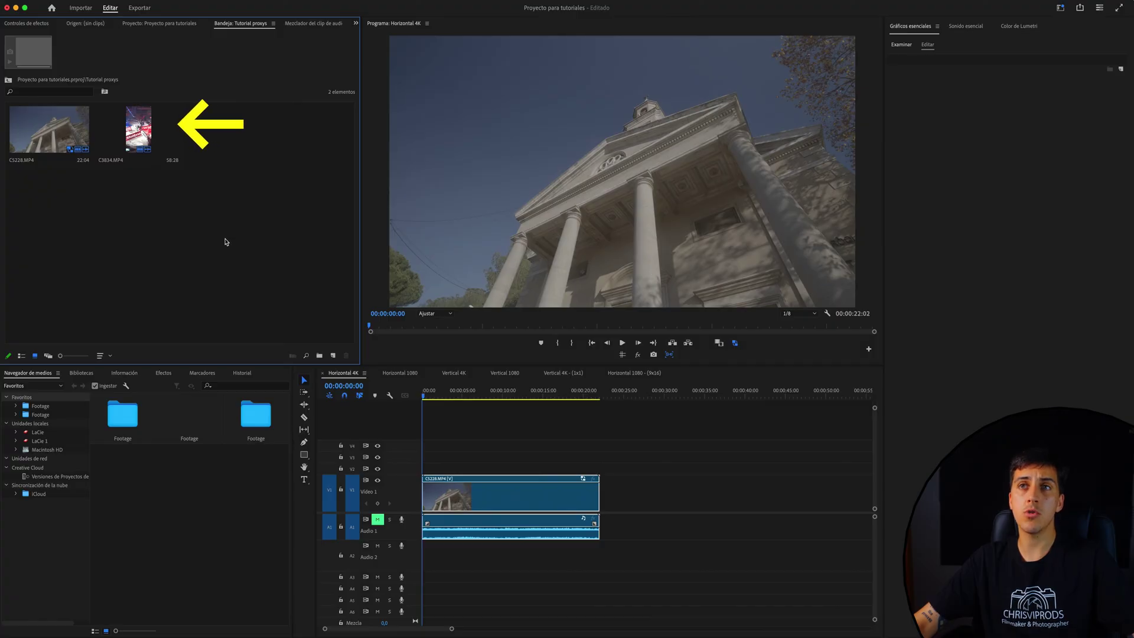
{"action": "left_click", "coordinate": [131, 137]}
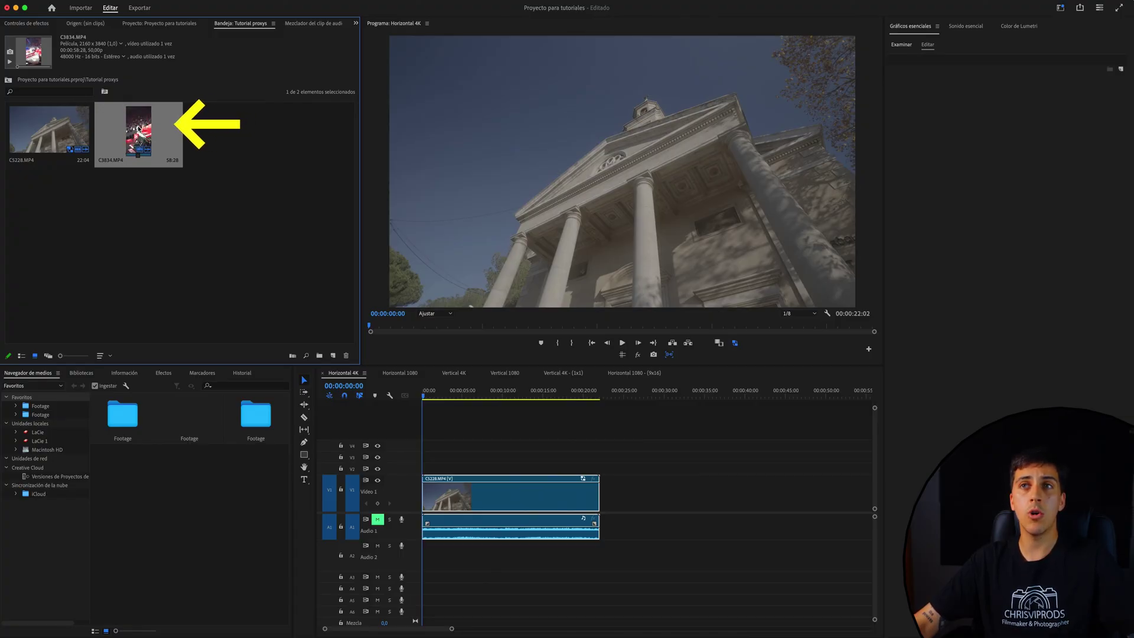
{"action": "right_click", "coordinate": [136, 135]}
{"action": "mouse_move", "coordinate": [148, 417]}
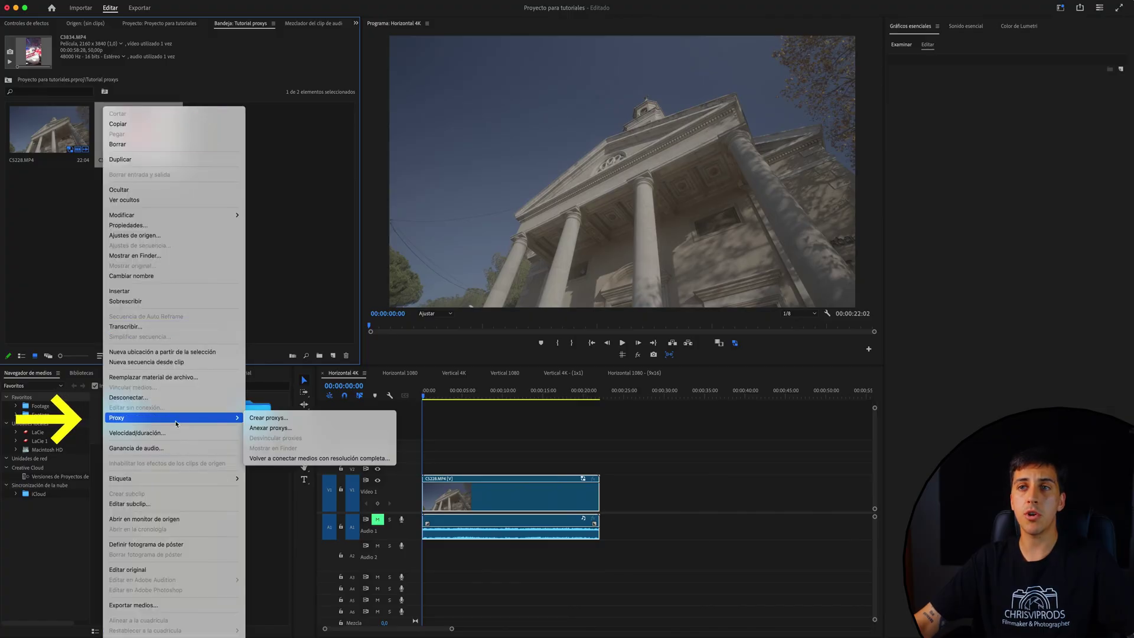
{"action": "left_click", "coordinate": [266, 418]}
- Keep Mitad frame size and the Proxy ProRes QuickTime preset, and queue the proxy encode
{"action": "left_click", "coordinate": [545, 302]}
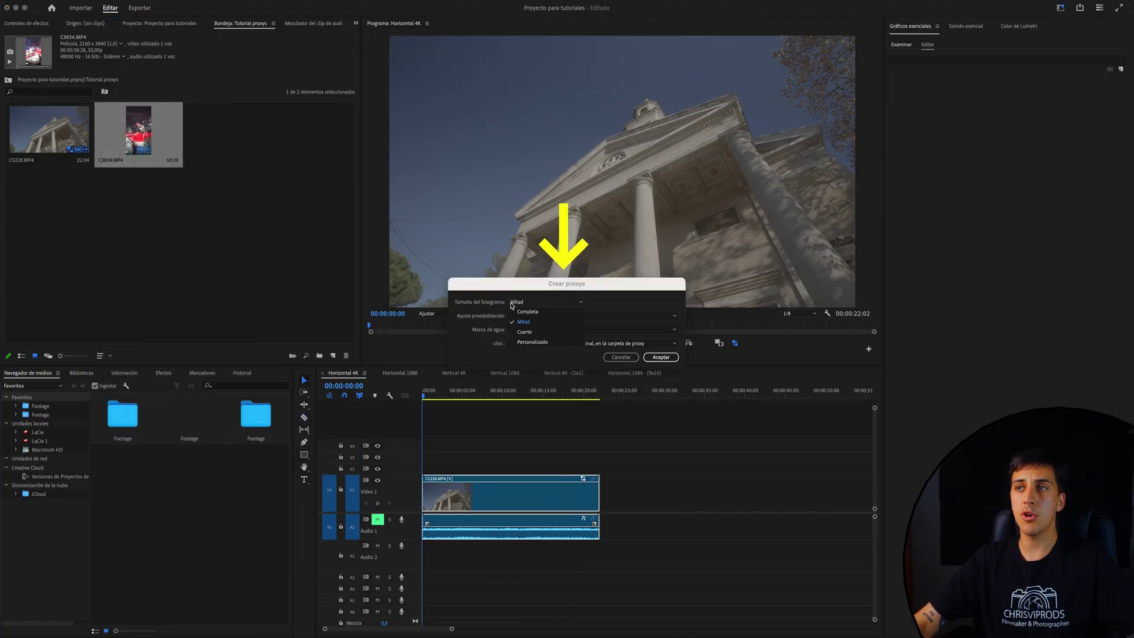
{"action": "left_click", "coordinate": [517, 327]}
{"action": "left_click", "coordinate": [518, 315]}
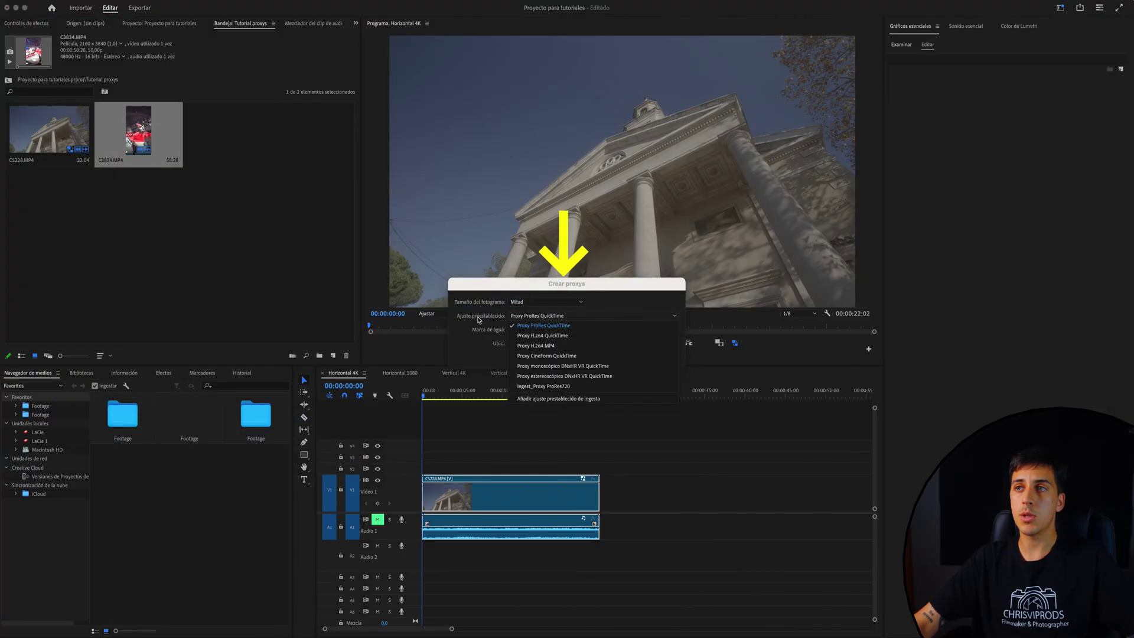
{"action": "left_click", "coordinate": [517, 317]}
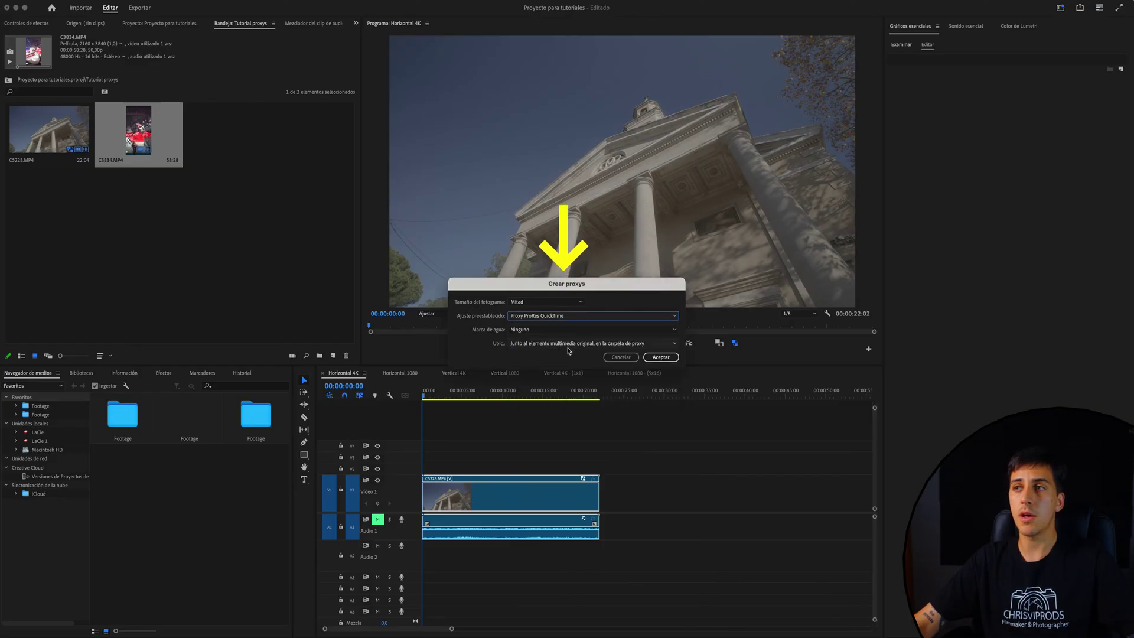
{"action": "left_click", "coordinate": [660, 357]}
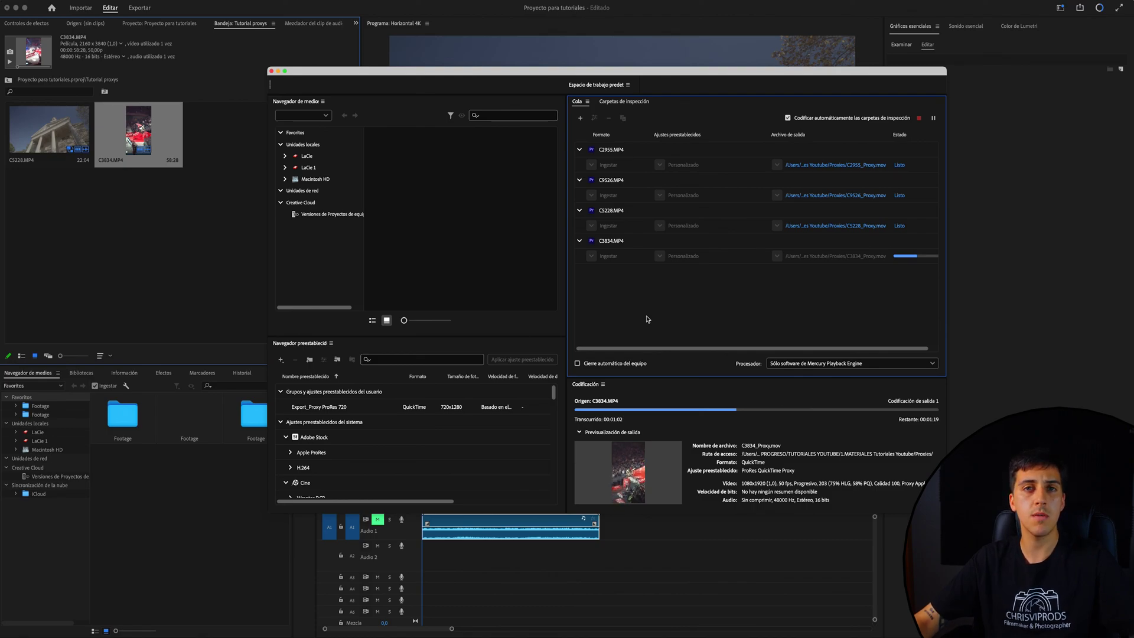
- Bring Premiere Pro back in front of Media Encoder, leaving the queue encoding
{"action": "left_click", "coordinate": [168, 271]}
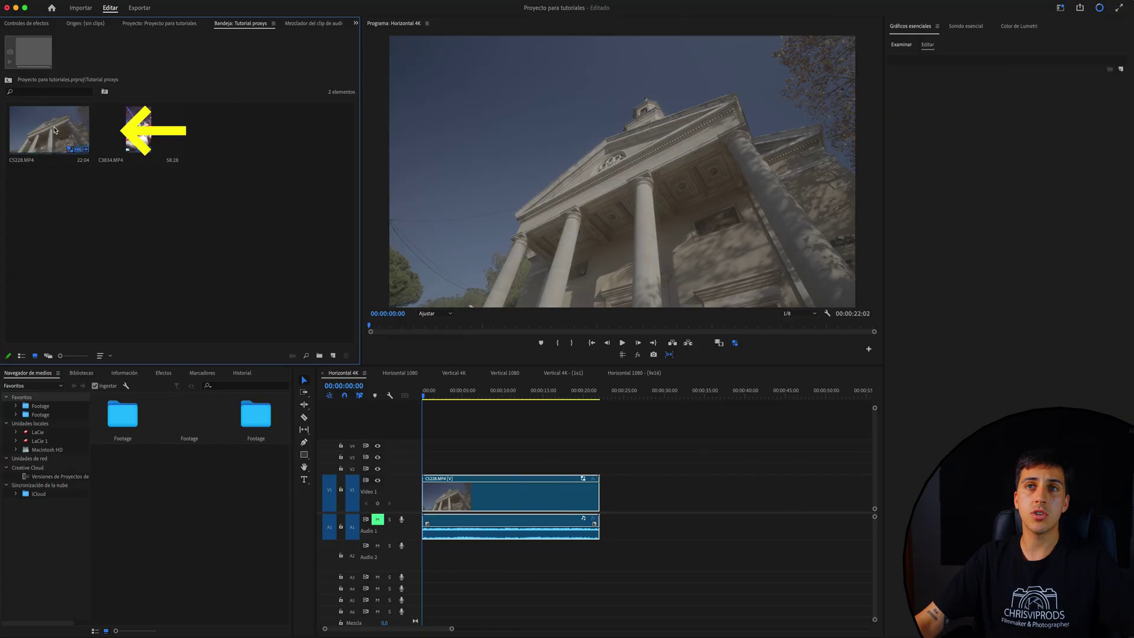
- Start attaching an existing proxy to C5228.MP4 via the clip's Proxy > Anexar proxys menu
{"action": "right_click", "coordinate": [50, 107]}
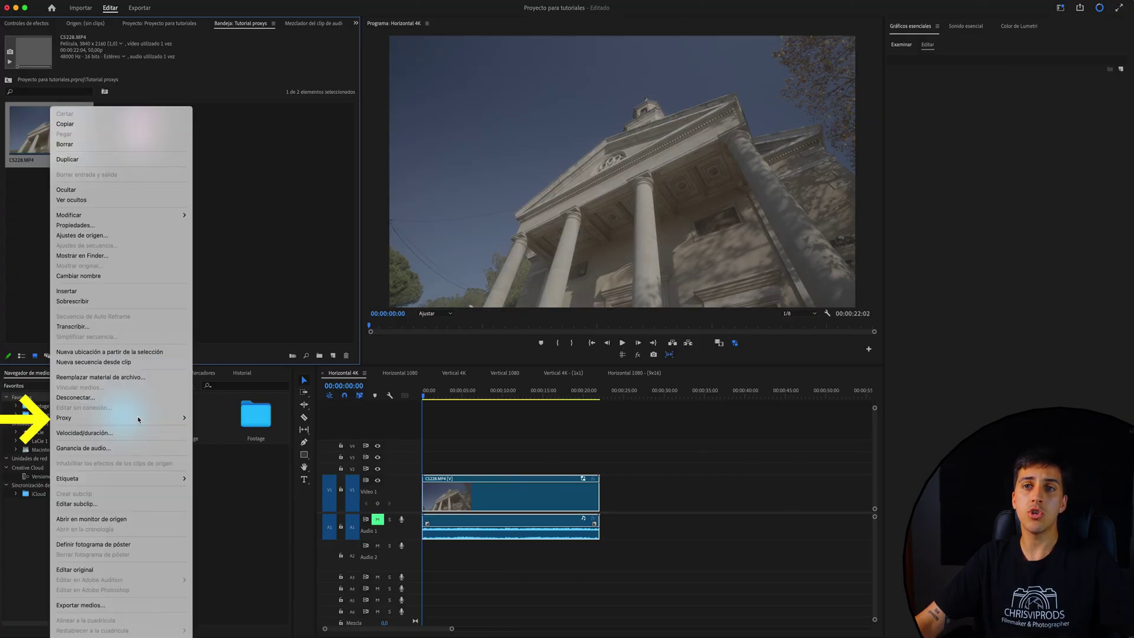
{"action": "mouse_move", "coordinate": [140, 422]}
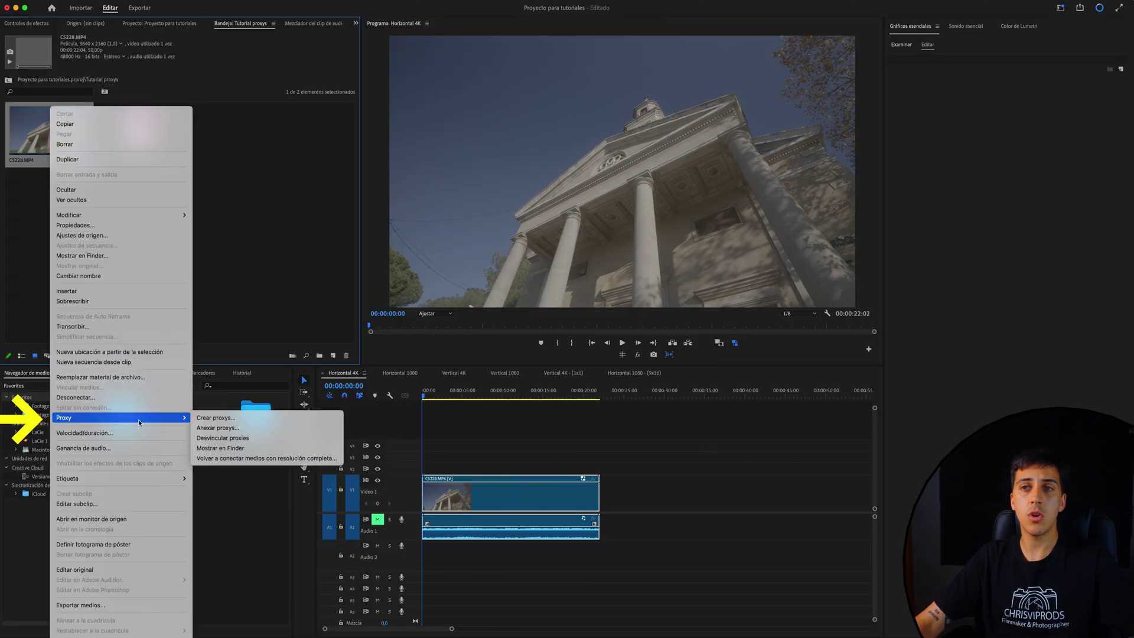
{"action": "left_click", "coordinate": [218, 429]}
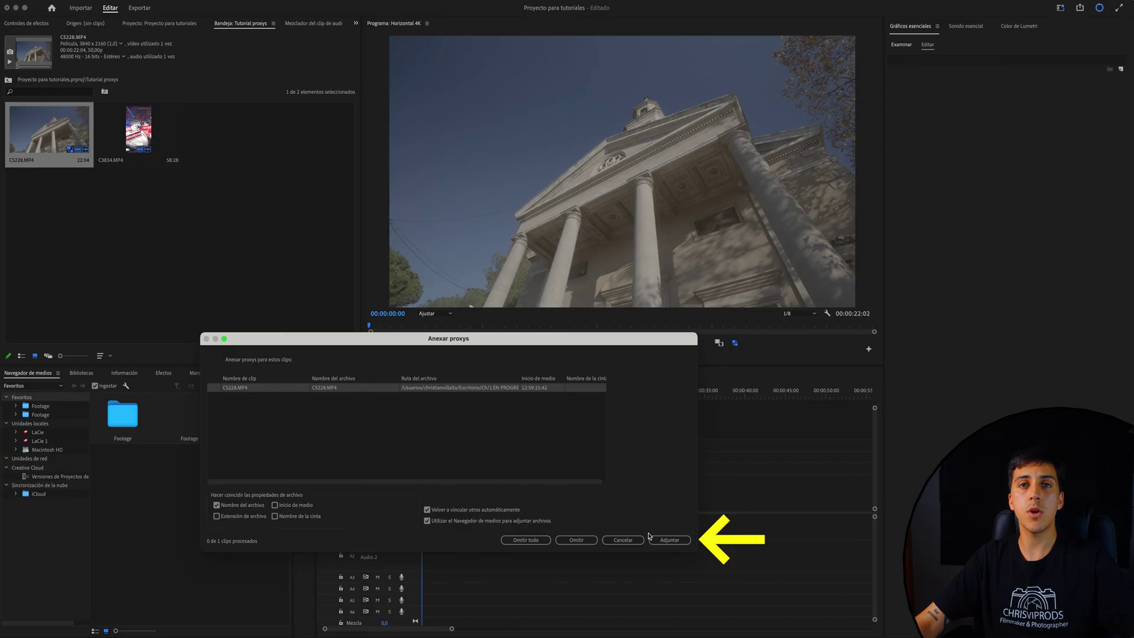
{"action": "left_click", "coordinate": [639, 539]}
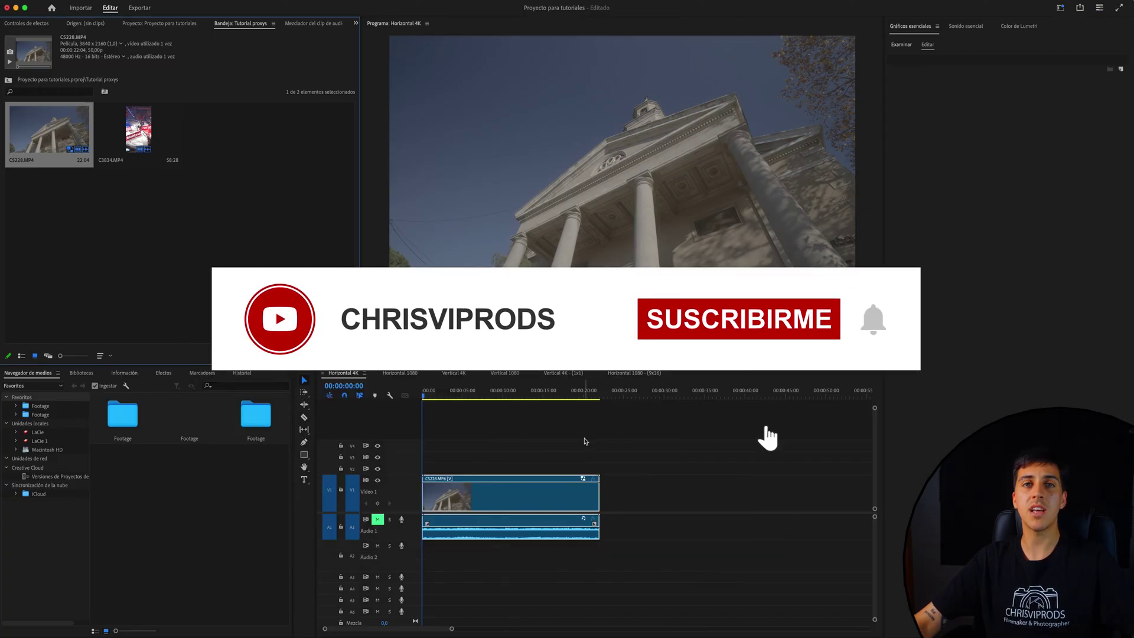